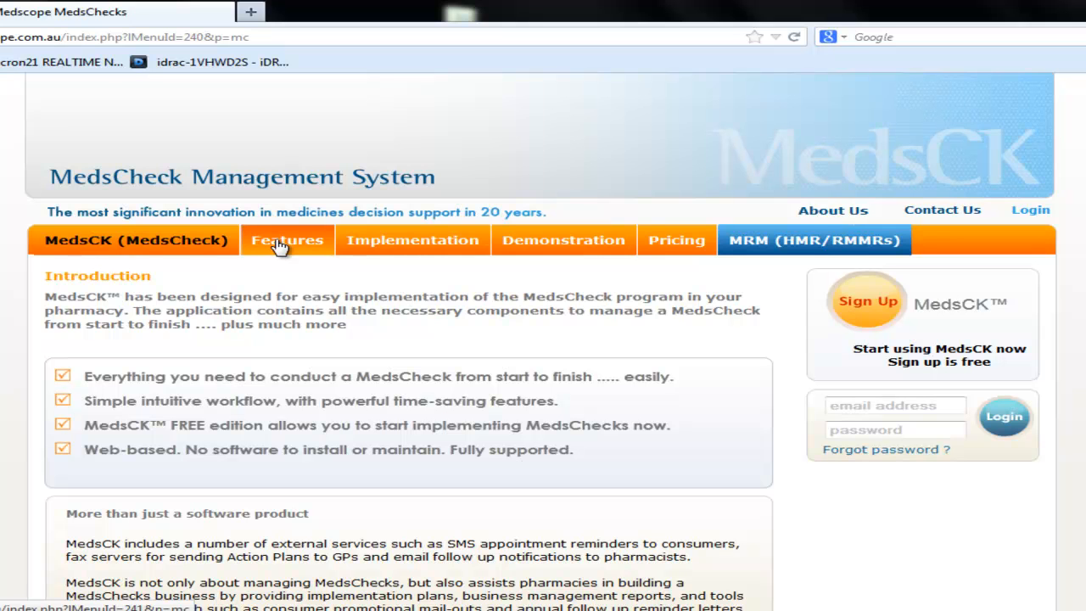
Step: Open the Features page showing the MedsCheck Review and Follow Up Management features
{"action": "left_click", "coordinate": [280, 243]}
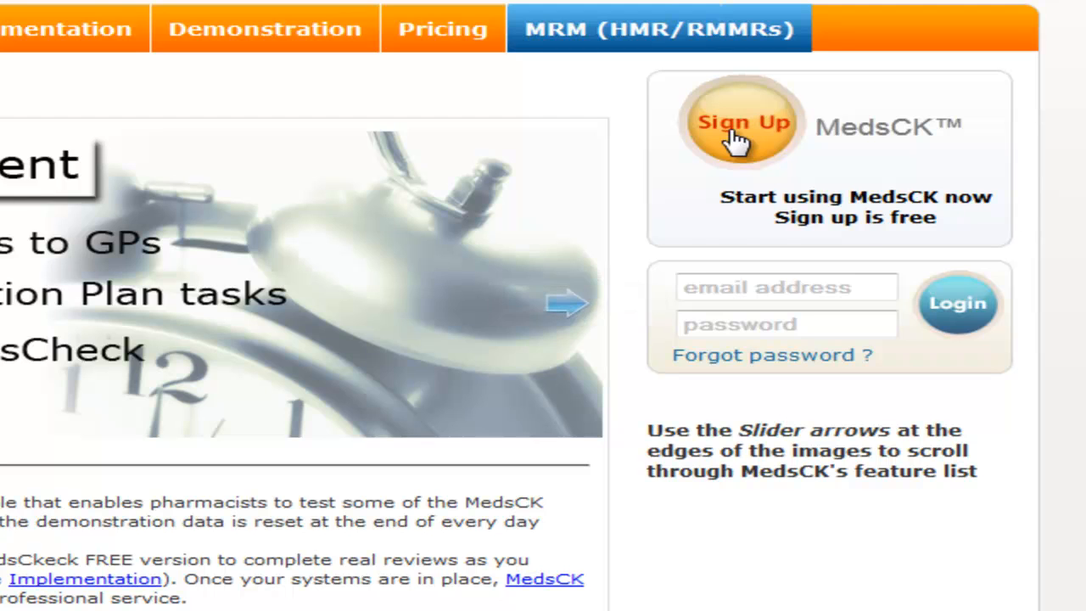
Step: Enter the pharmacy e-mail on the sign-up form, check it for an existing account, and go to login
{"action": "left_click", "coordinate": [738, 140]}
{"action": "left_click", "coordinate": [291, 319]}
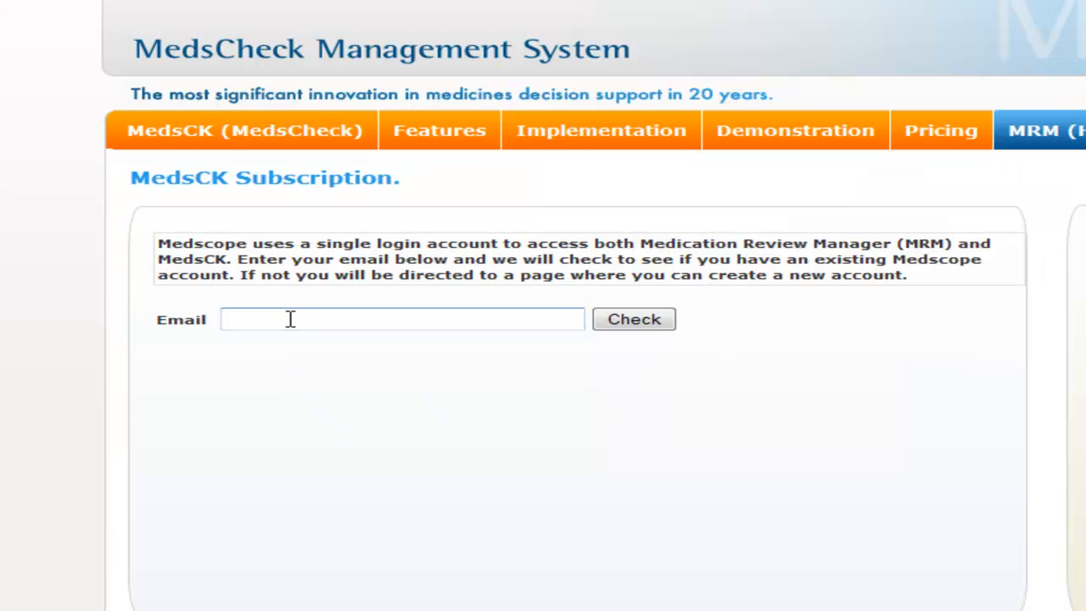
{"action": "type", "text": "your"}
{"action": "left_click", "coordinate": [309, 346]}
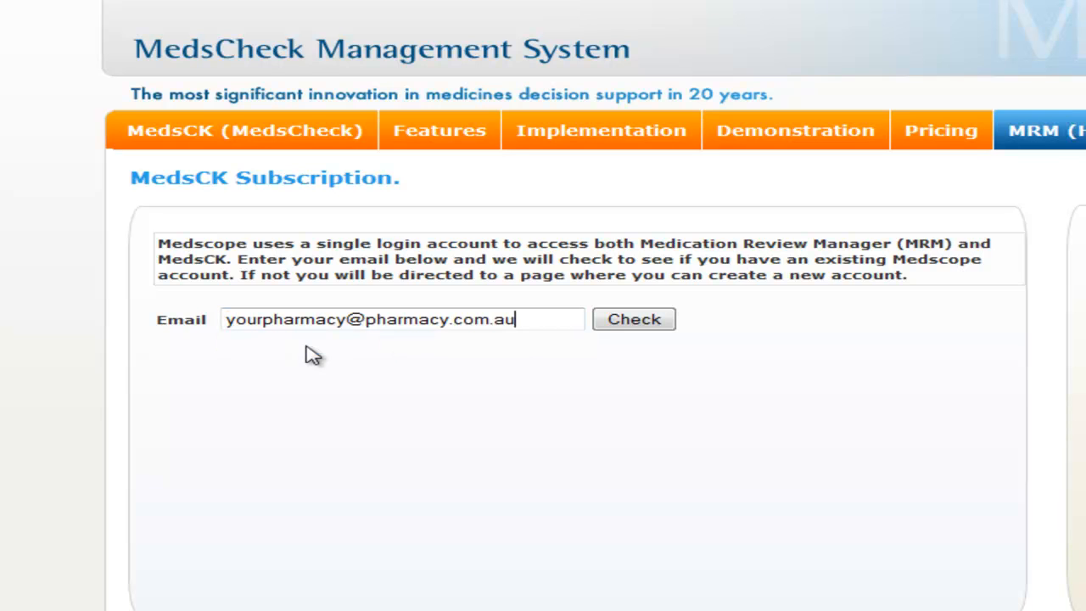
{"action": "left_click", "coordinate": [642, 322]}
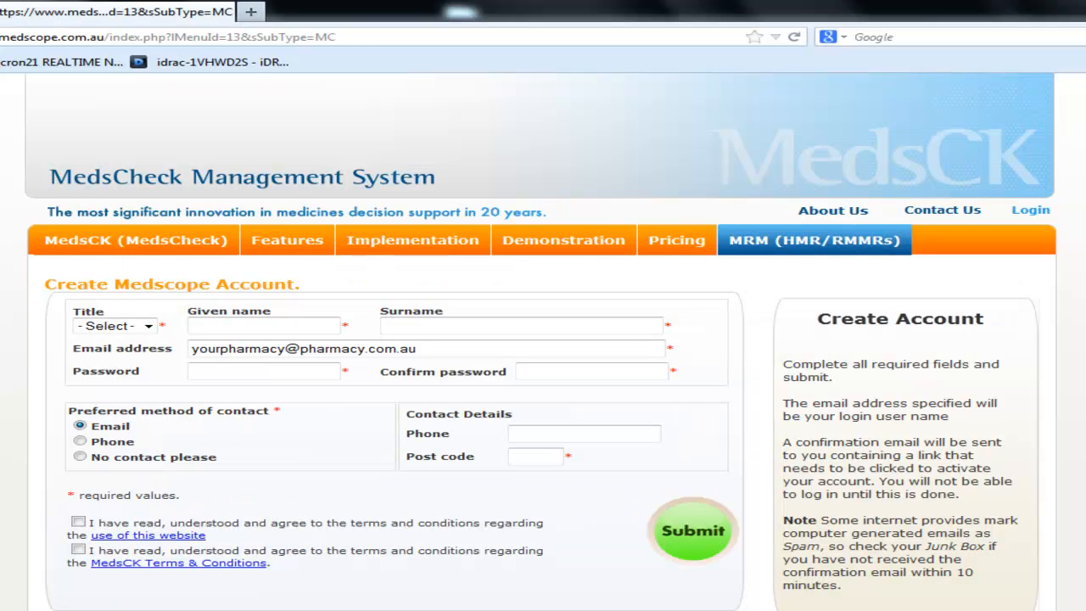
{"action": "left_click", "coordinate": [1031, 211]}
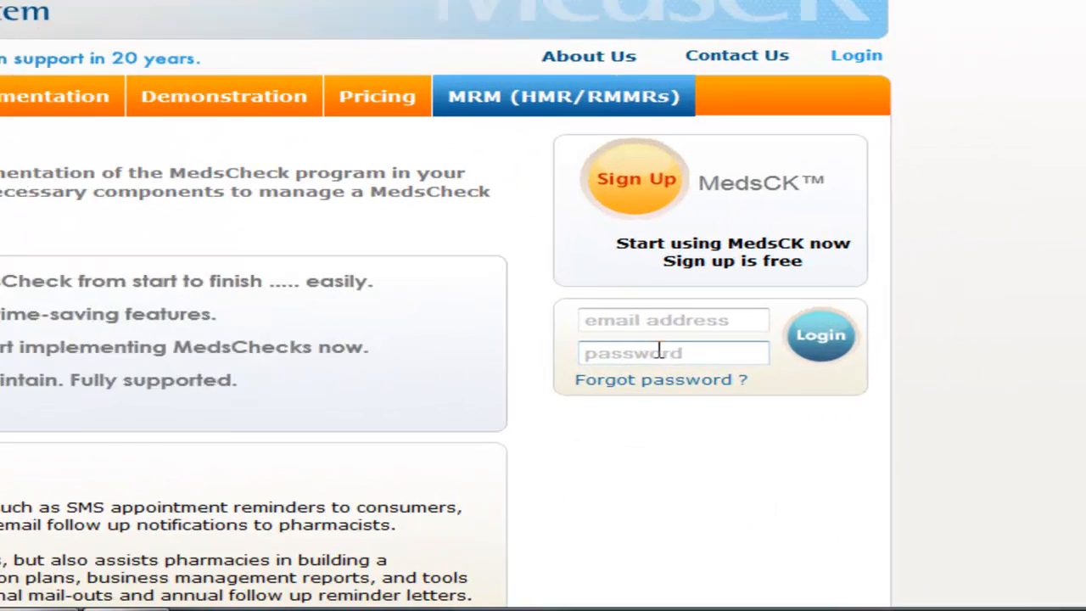
Step: Log in with the pharmacy e-mail and password to reach the 15/04/2013 – 21/04/2013 week view
{"action": "left_click", "coordinate": [870, 338]}
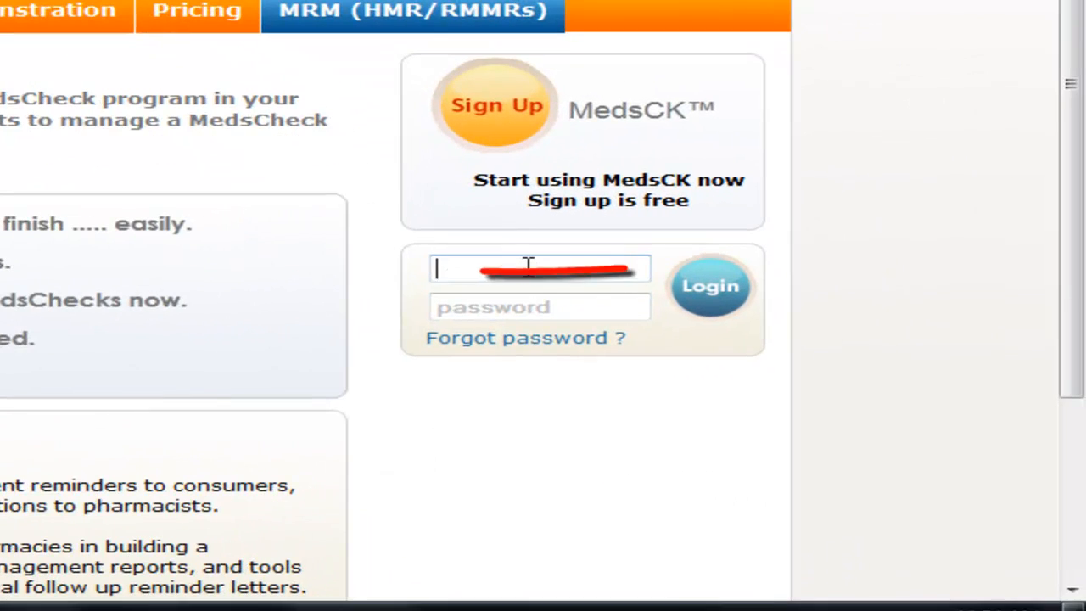
{"action": "type", "text": "ge"}
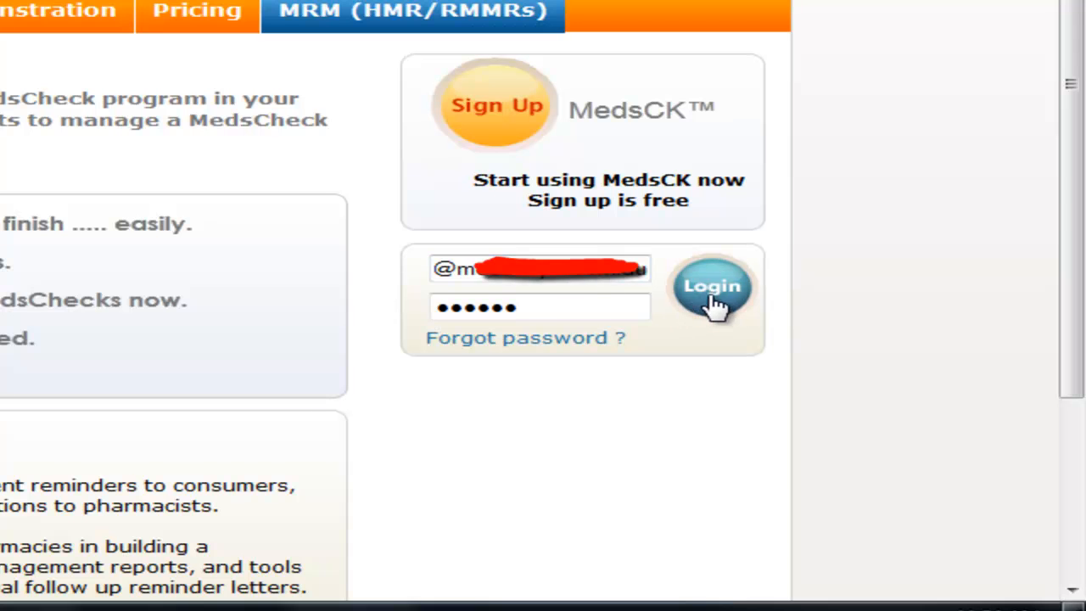
{"action": "left_click", "coordinate": [715, 306]}
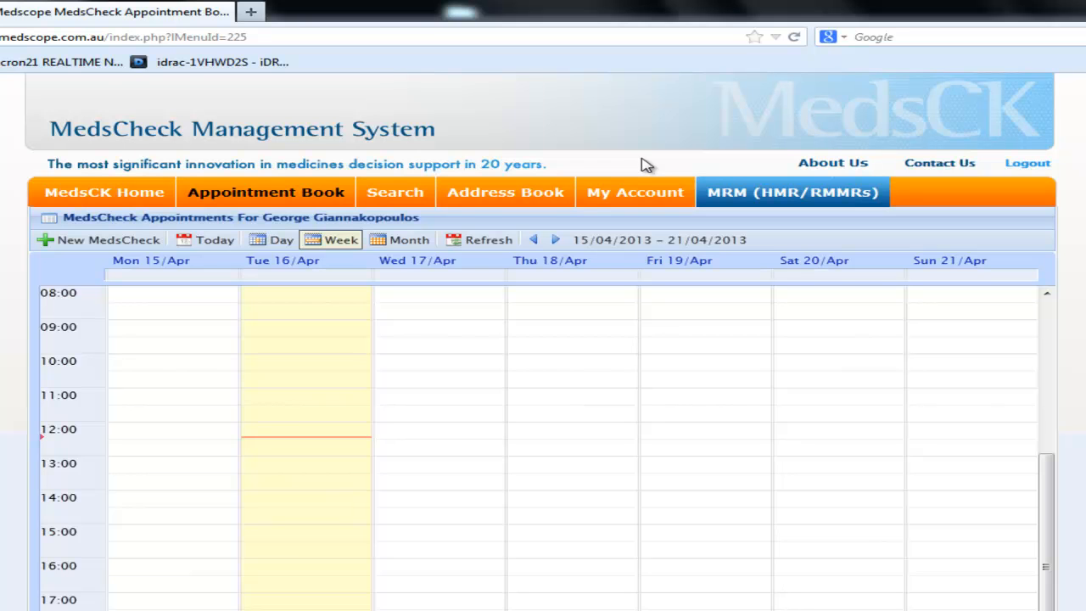
Step: Save the pharmacy's Account details, then view the Claiming (Medicare) and Logo / Signature preferences
{"action": "left_click", "coordinate": [628, 193]}
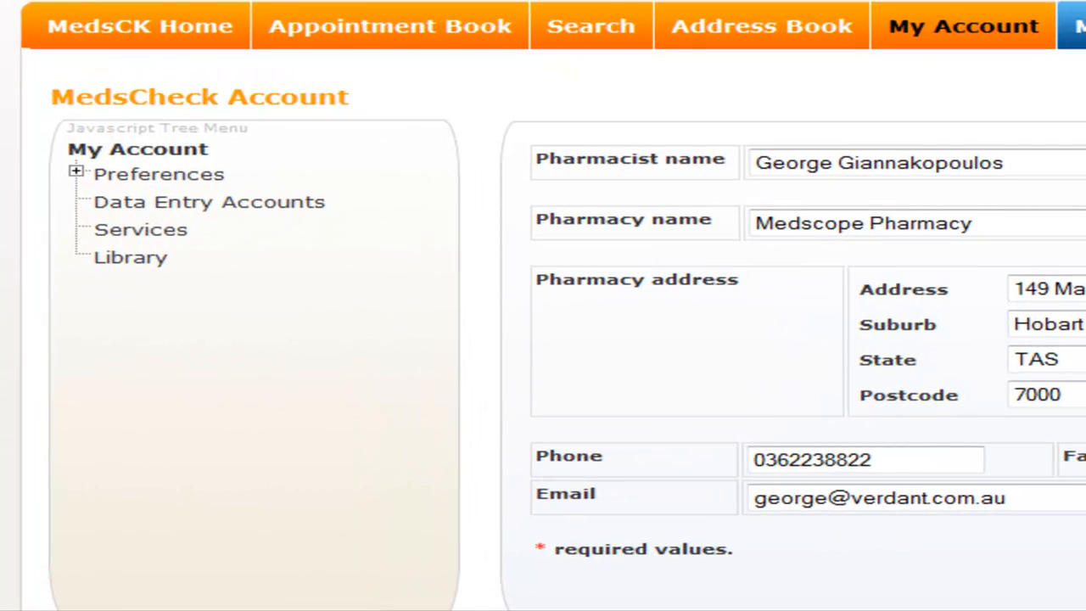
{"action": "left_click", "coordinate": [76, 173]}
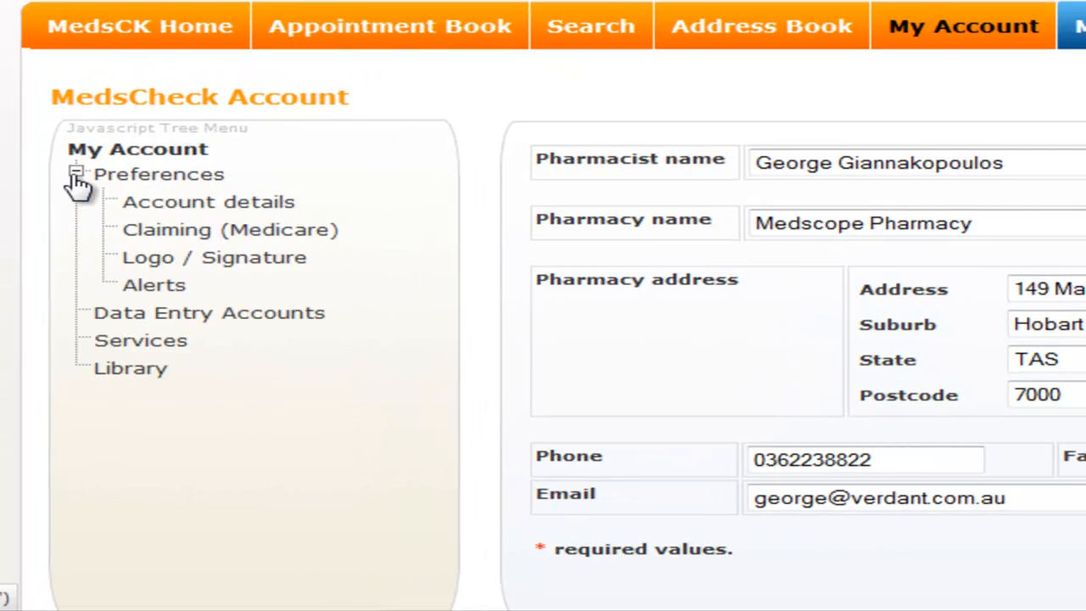
{"action": "left_click", "coordinate": [163, 209]}
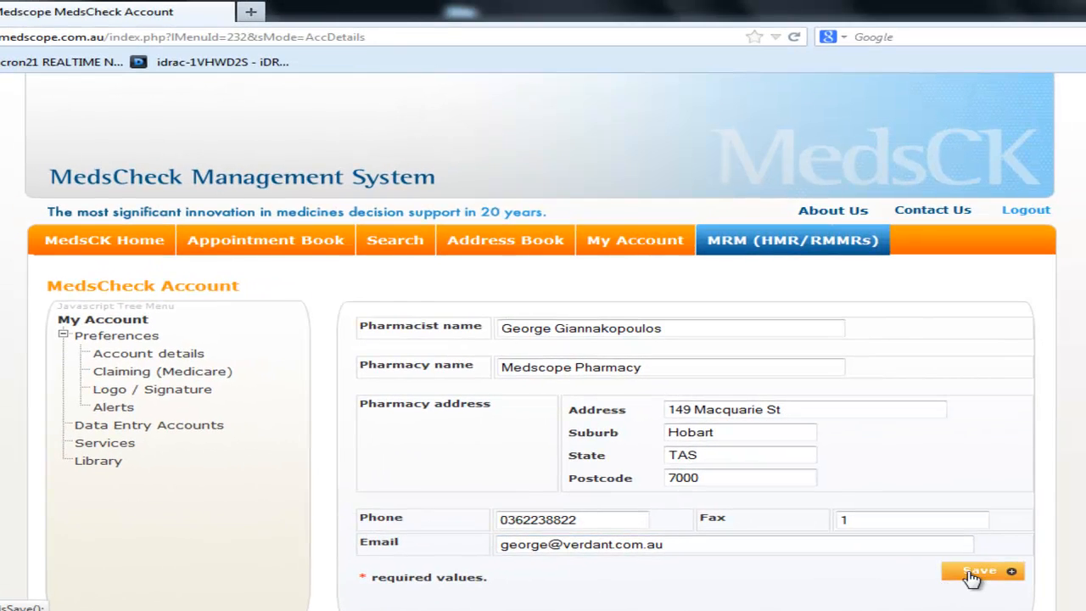
{"action": "left_click", "coordinate": [972, 574]}
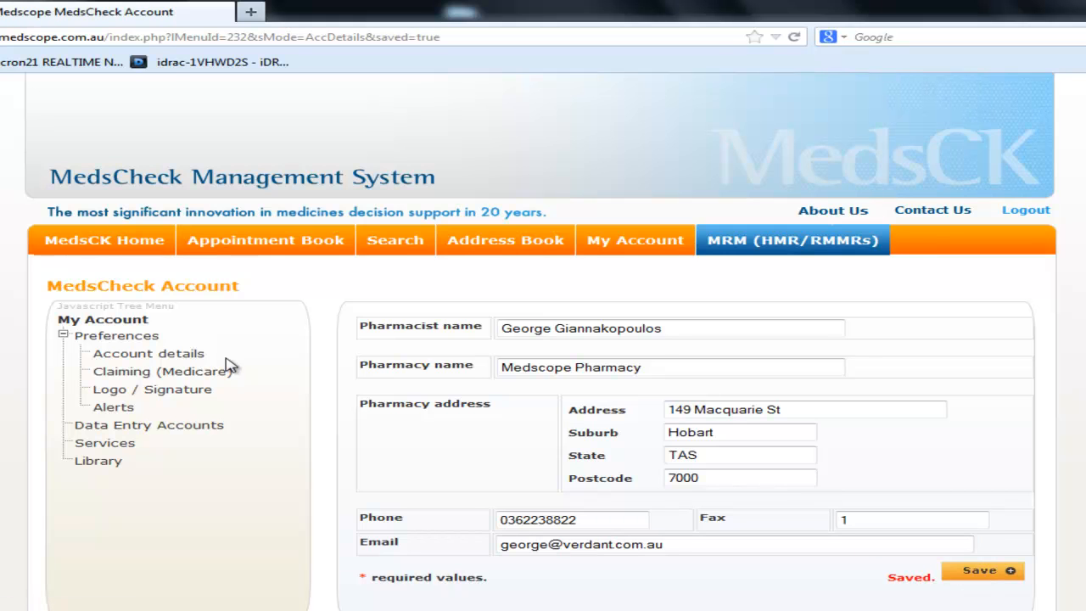
{"action": "left_click", "coordinate": [163, 371]}
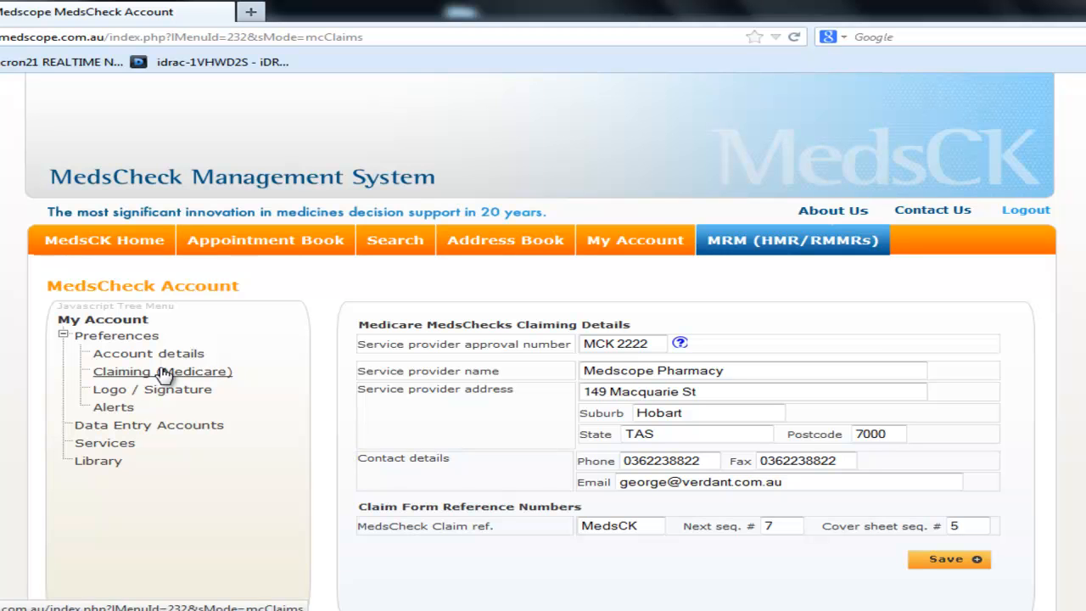
{"action": "left_click", "coordinate": [163, 392]}
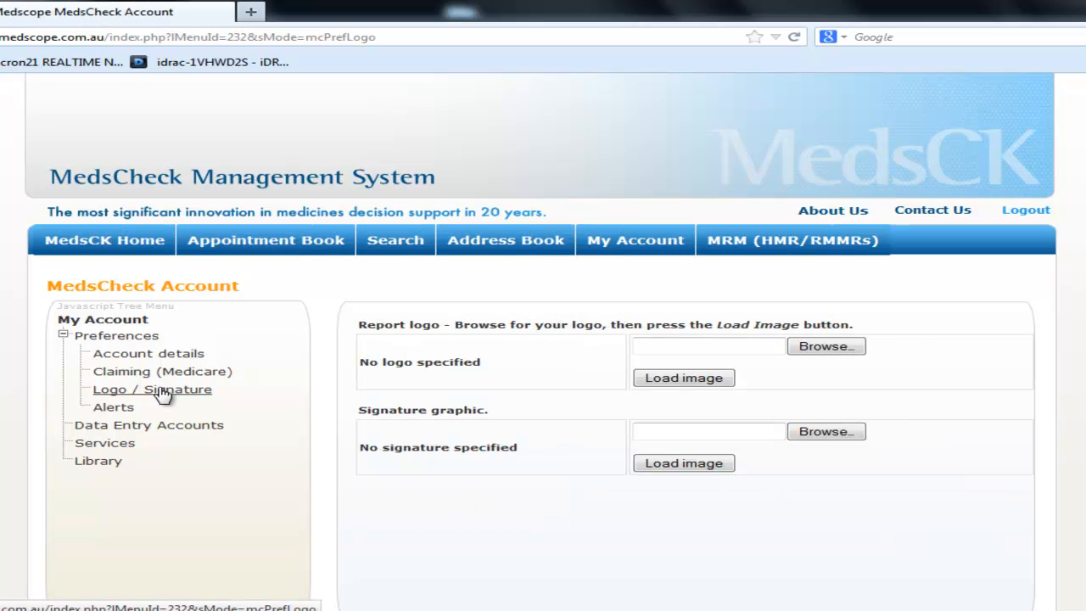
Step: Review the Alerts preferences, then list the Services: Home Medicines Review and test service
{"action": "left_click", "coordinate": [114, 408]}
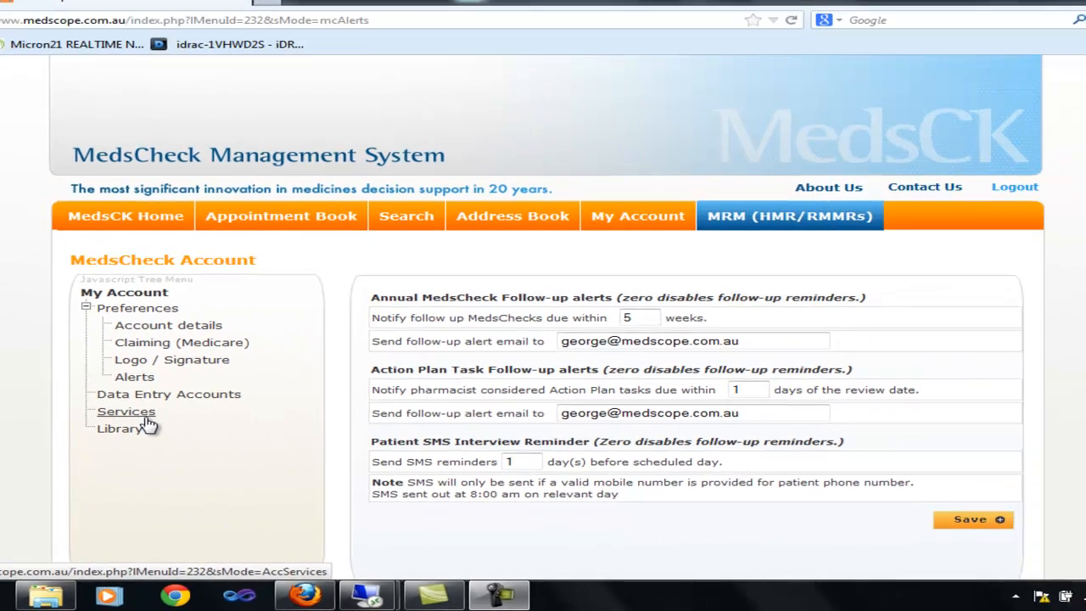
{"action": "left_click", "coordinate": [240, 285]}
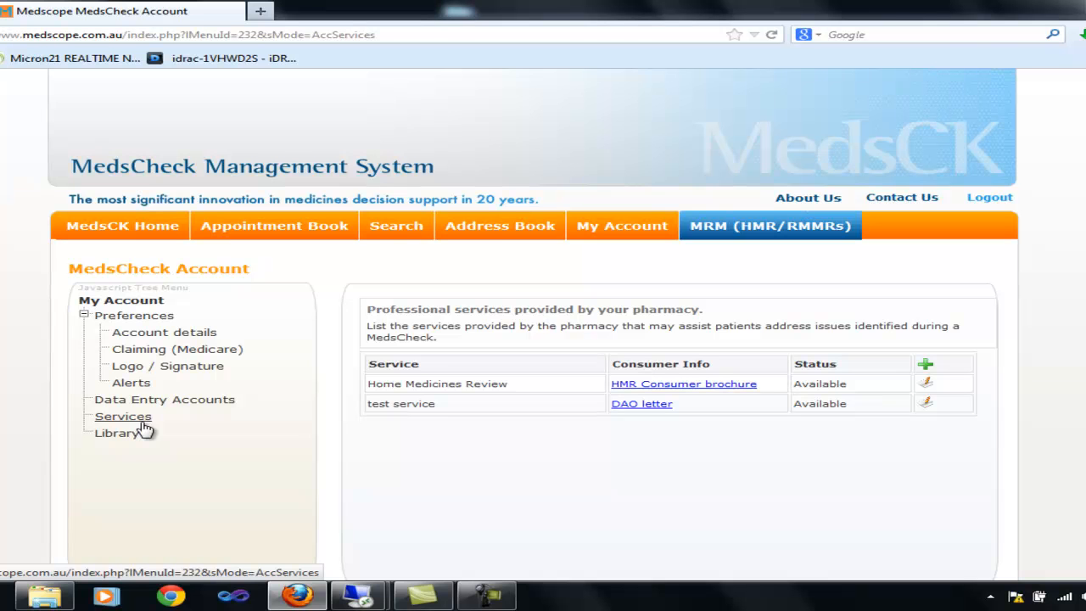
Step: Reload the Library to show the test document, then view the one enabled Pharmacist data entry account
{"action": "left_click", "coordinate": [125, 437]}
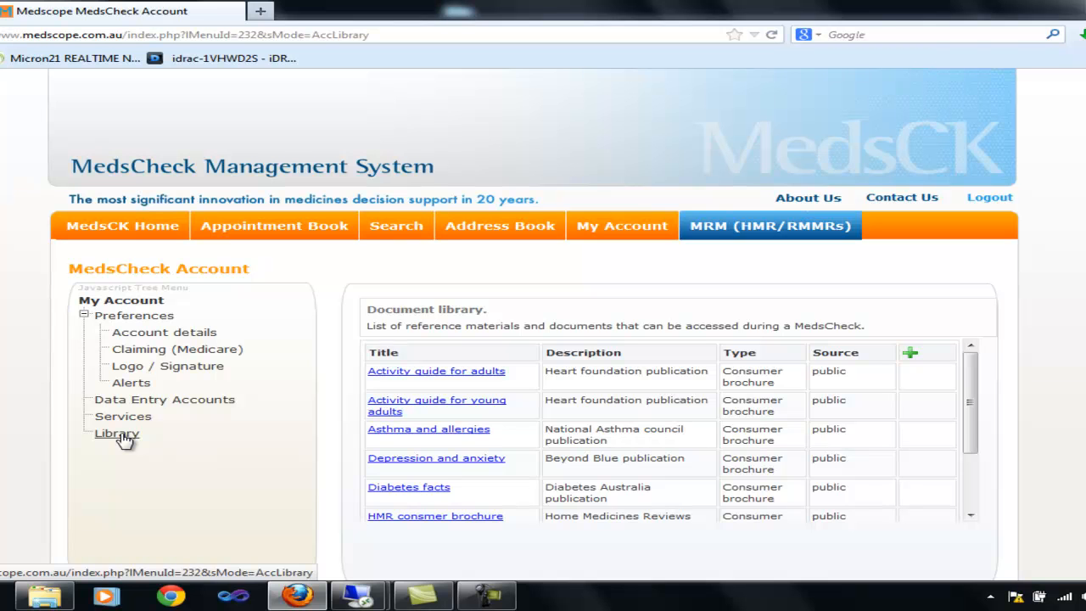
{"action": "left_click", "coordinate": [117, 434]}
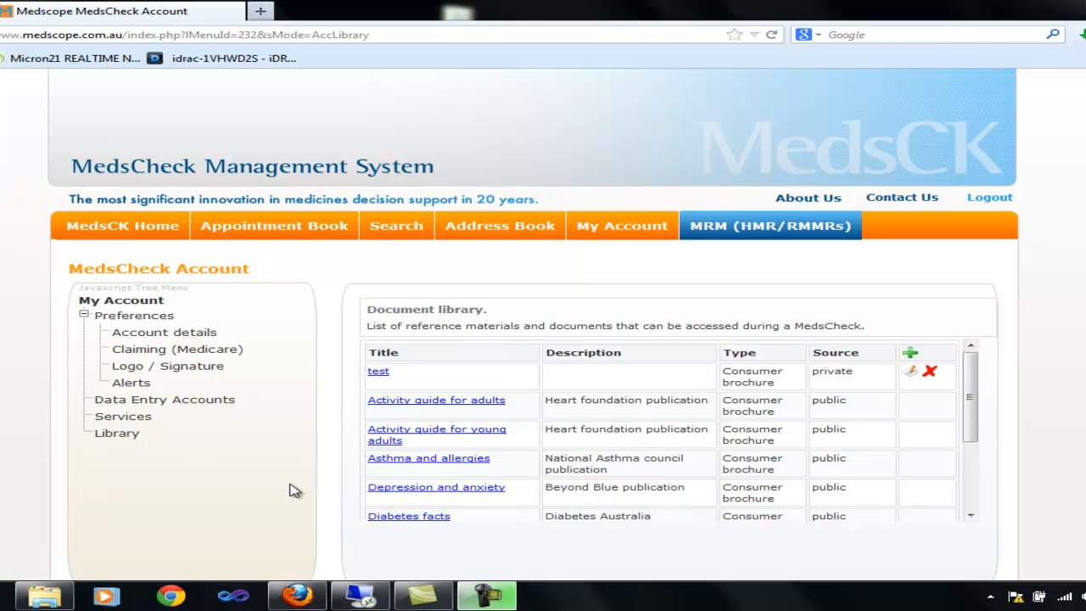
{"action": "left_click", "coordinate": [203, 401]}
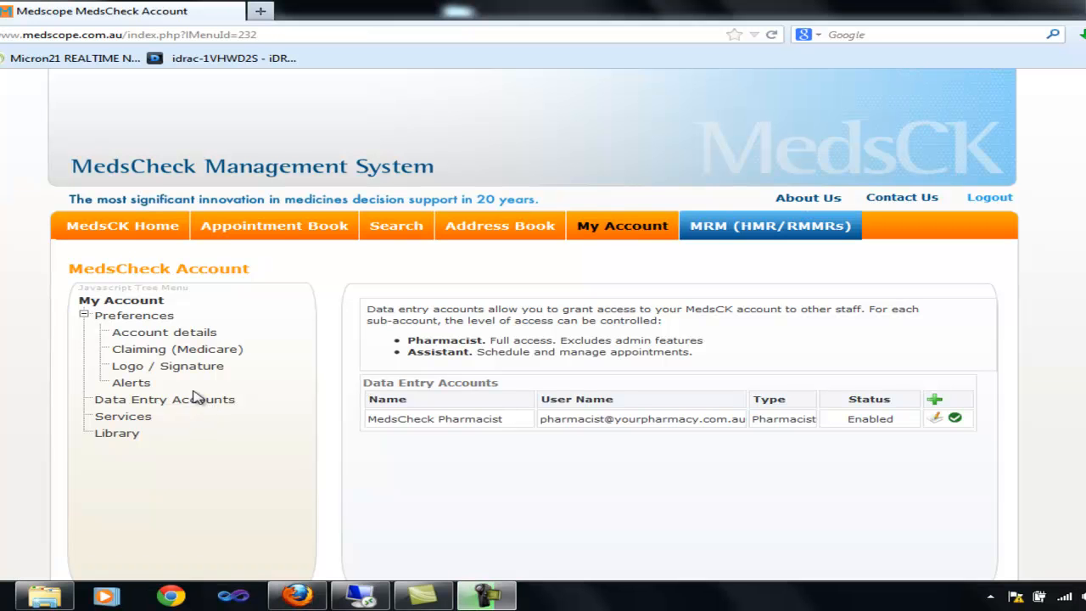
Step: Cancel the eligibility form and place a new MedsCheck slot on Thu 18/Apr at 13:30–14:00
{"action": "left_click", "coordinate": [280, 230]}
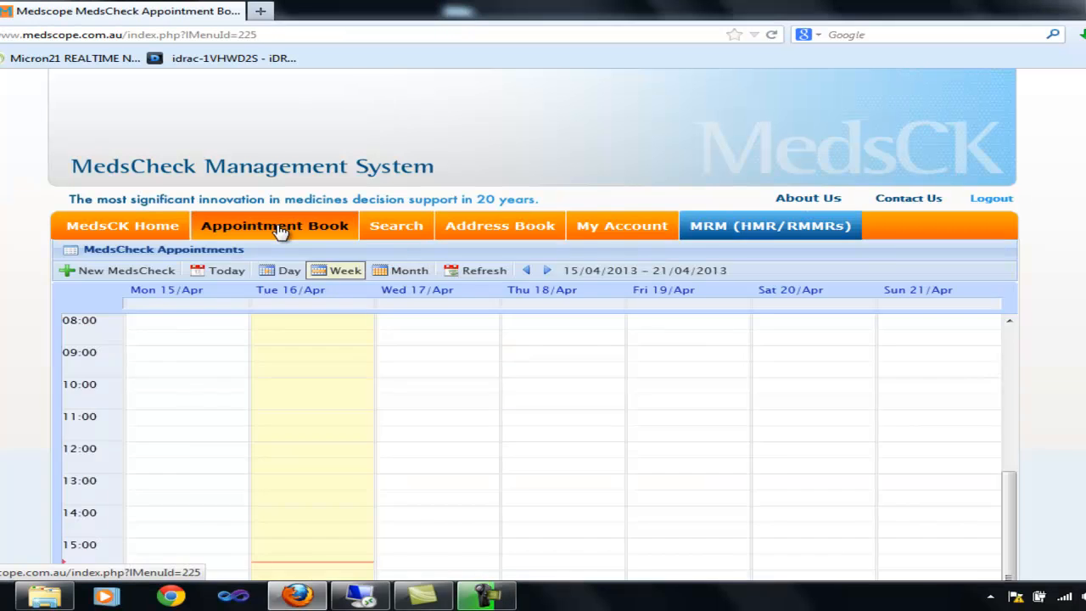
{"action": "left_click", "coordinate": [125, 275]}
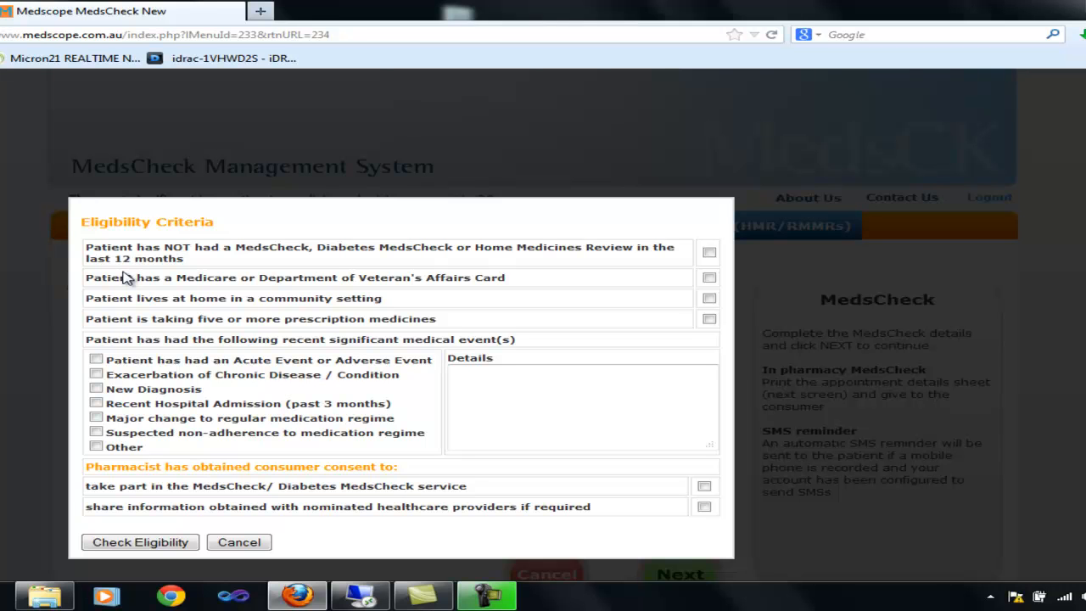
{"action": "left_click", "coordinate": [255, 545]}
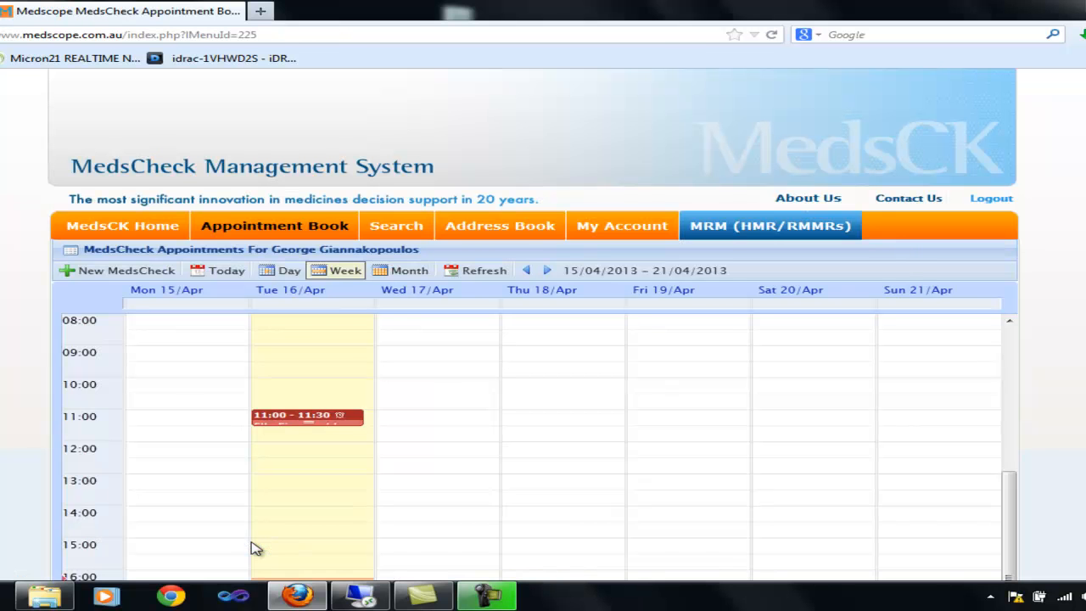
{"action": "left_click", "coordinate": [550, 439]}
{"action": "left_click_drag", "start_coordinate": [549, 438], "coordinate": [544, 505]}
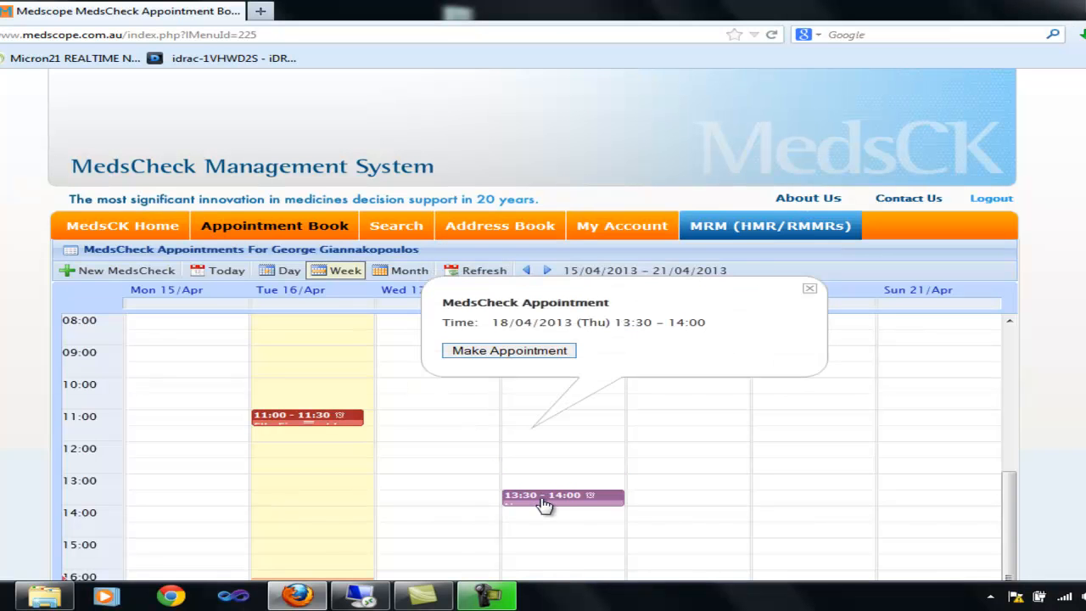
Step: Tick no recent review, Medicare card, living at home, non-adherence and both consents to pass eligibility
{"action": "left_click", "coordinate": [519, 351]}
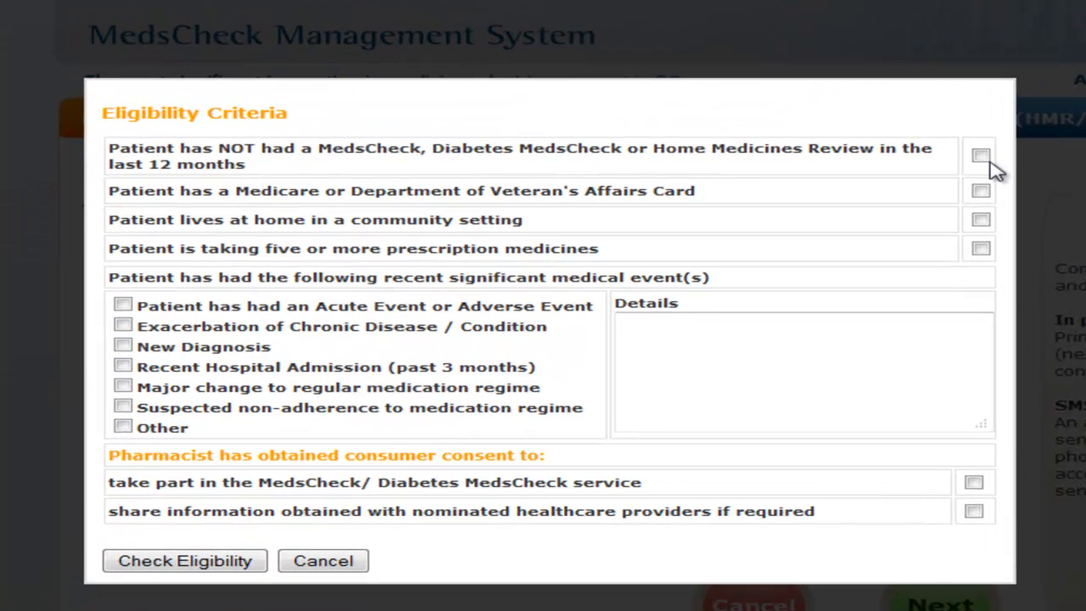
{"action": "left_click", "coordinate": [709, 252]}
{"action": "left_click", "coordinate": [982, 192]}
{"action": "left_click", "coordinate": [982, 220]}
{"action": "left_click", "coordinate": [241, 564]}
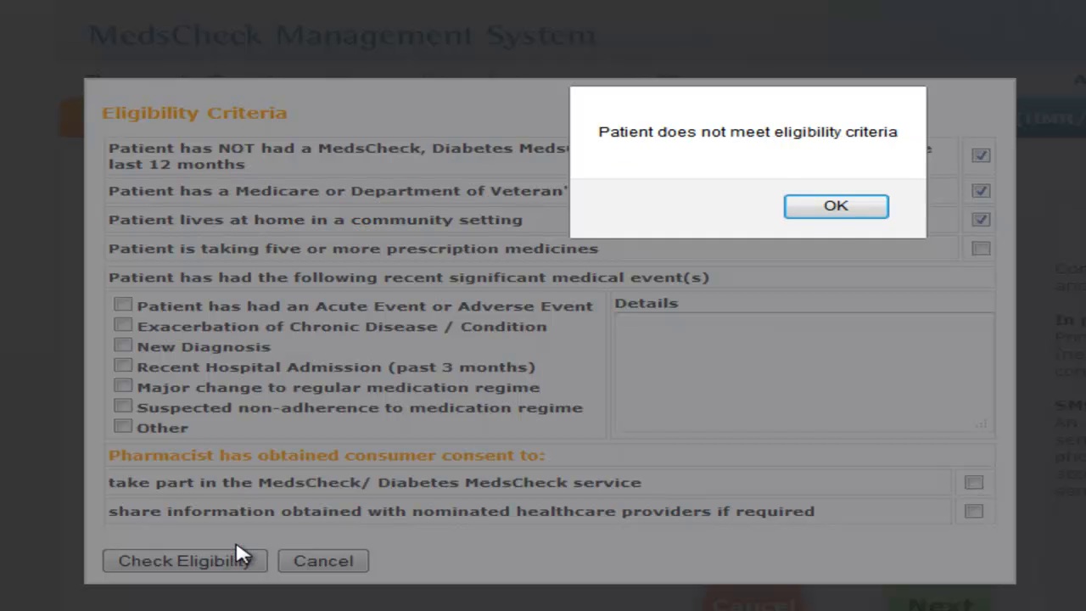
{"action": "left_click", "coordinate": [832, 216]}
{"action": "left_click", "coordinate": [124, 407]}
{"action": "left_click", "coordinate": [974, 483]}
{"action": "left_click", "coordinate": [974, 512]}
{"action": "left_click", "coordinate": [185, 561]}
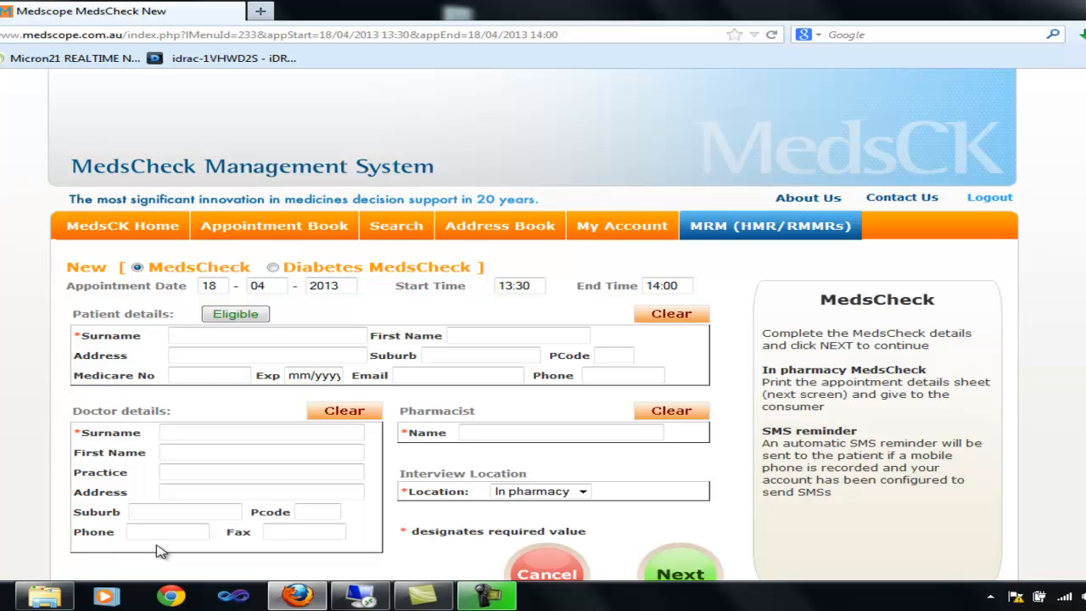
Step: Enter the patient's surname, first name and street address, with suburb HOBART and postcode 7000
{"action": "type", "text": "example"}
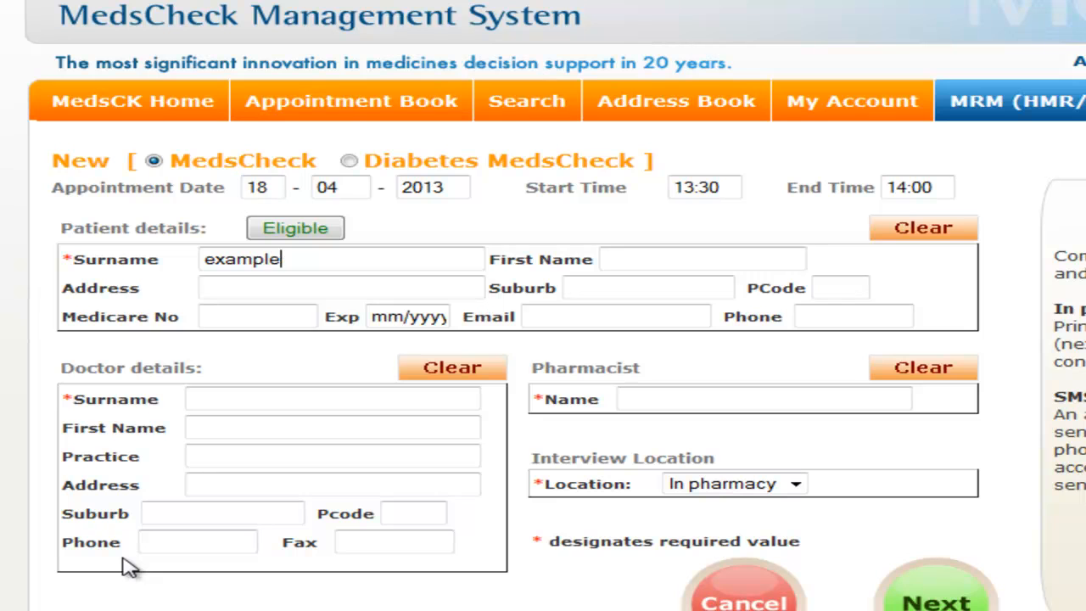
{"action": "key", "text": "Tab"}
{"action": "type", "text": "MedsCK"}
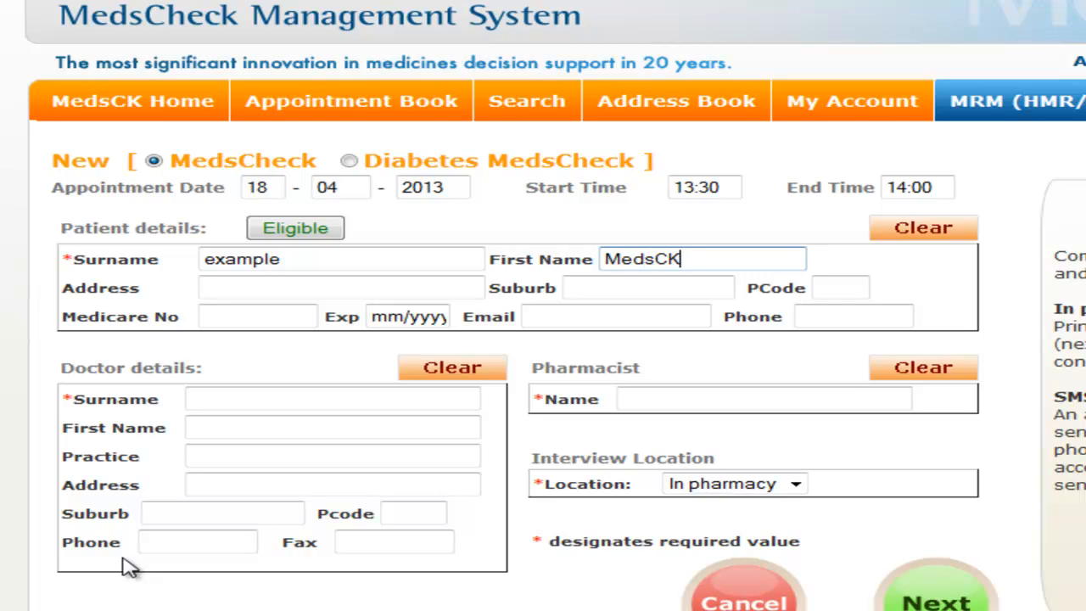
{"action": "key", "text": "Tab"}
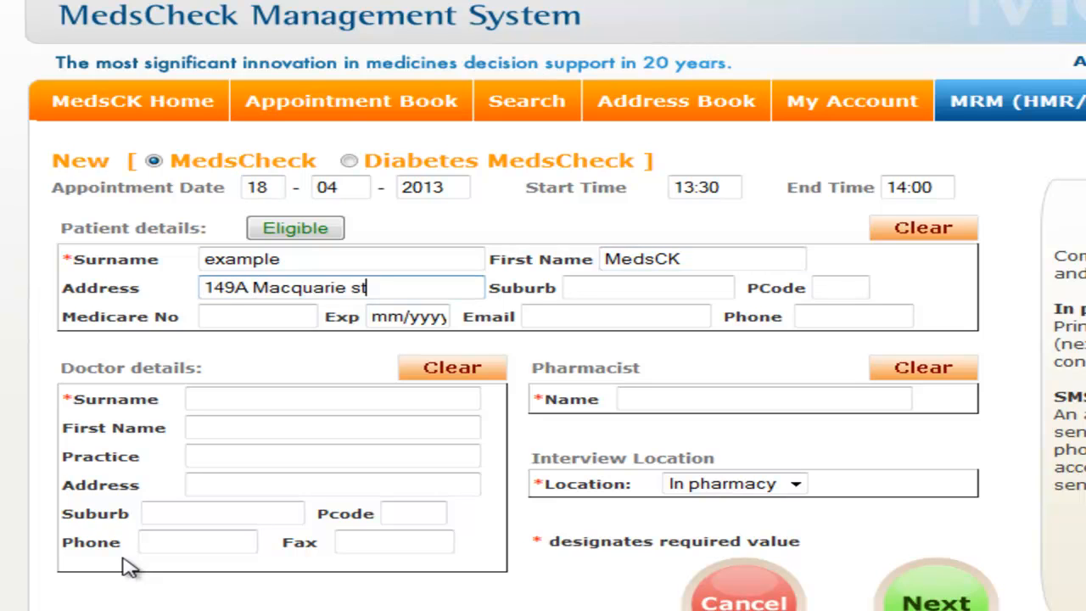
{"action": "key", "text": "Tab"}
{"action": "type", "text": "Ho"}
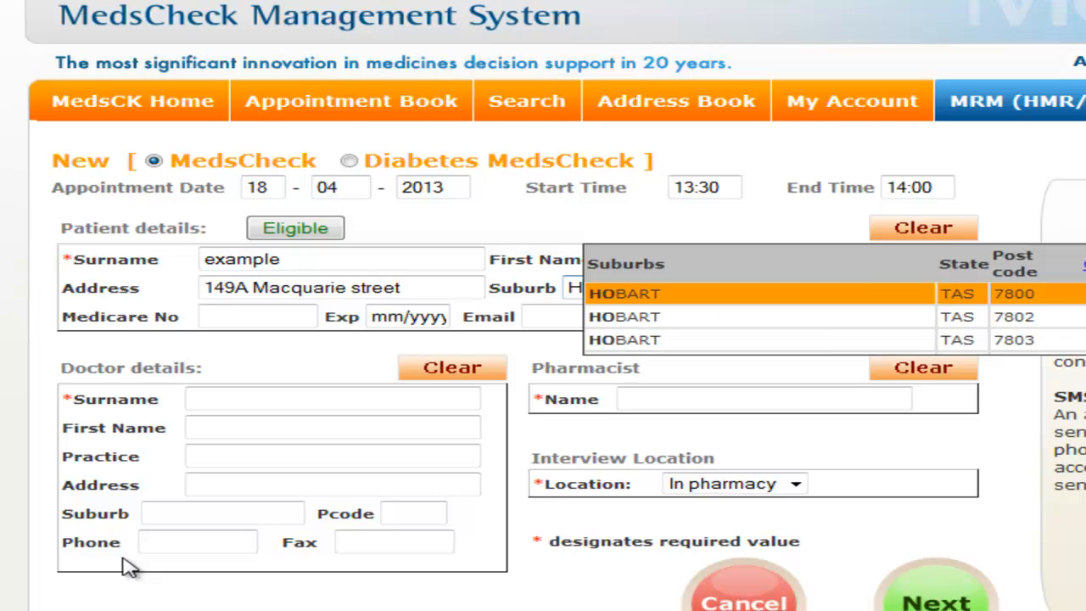
{"action": "key", "text": "Return"}
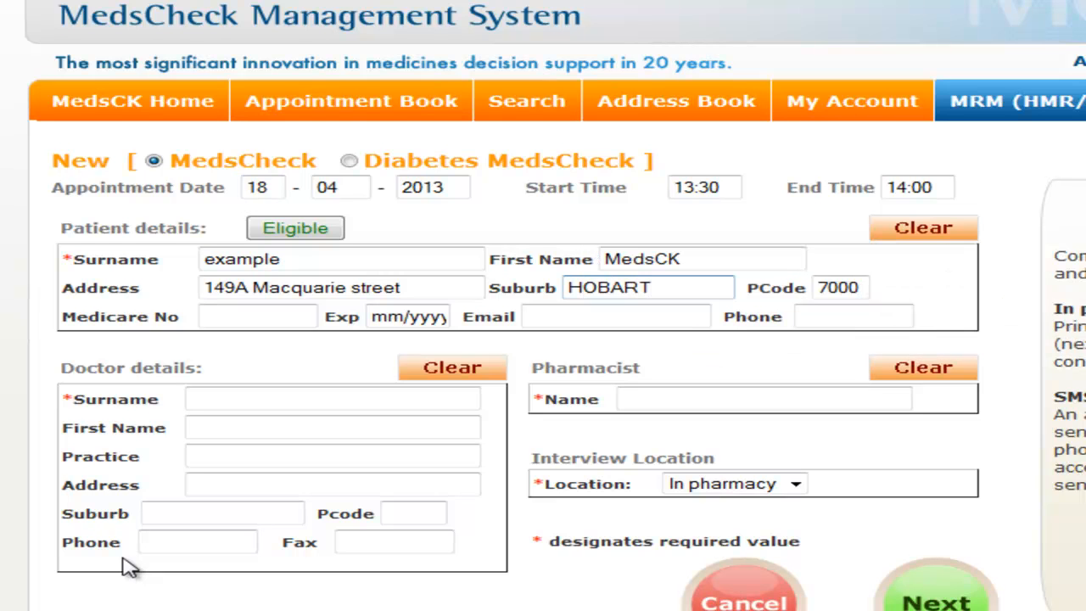
Step: Fill in the patient's doctor by picking them from the Doctor Address Book
{"action": "left_click", "coordinate": [228, 399]}
{"action": "type", "text": "hip"}
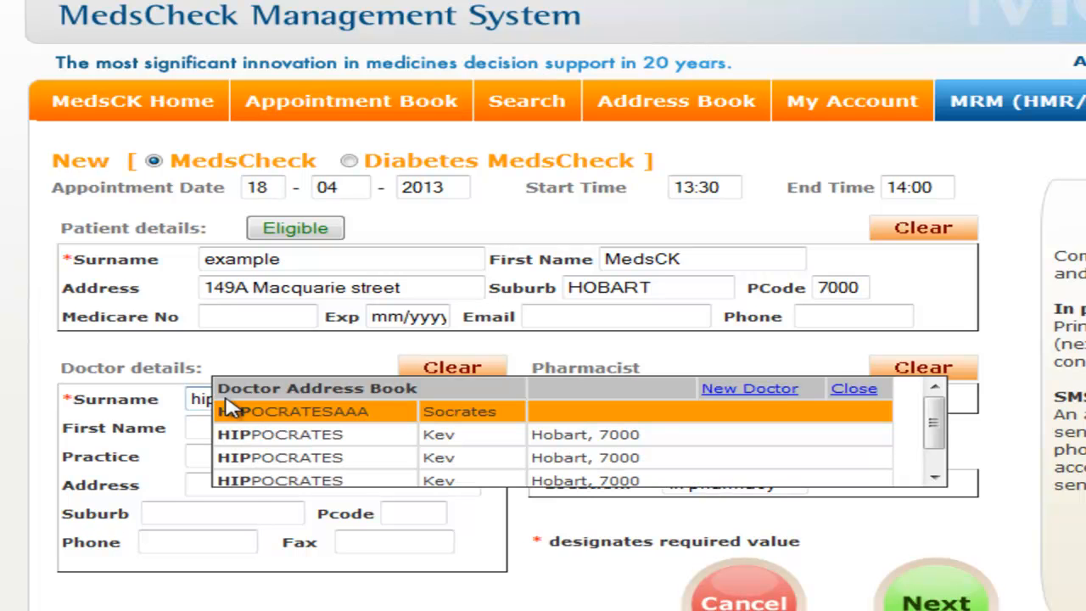
{"action": "scroll", "coordinate": [340, 458], "scroll_direction": "down", "scroll_amount": 1}
{"action": "left_click", "coordinate": [356, 480]}
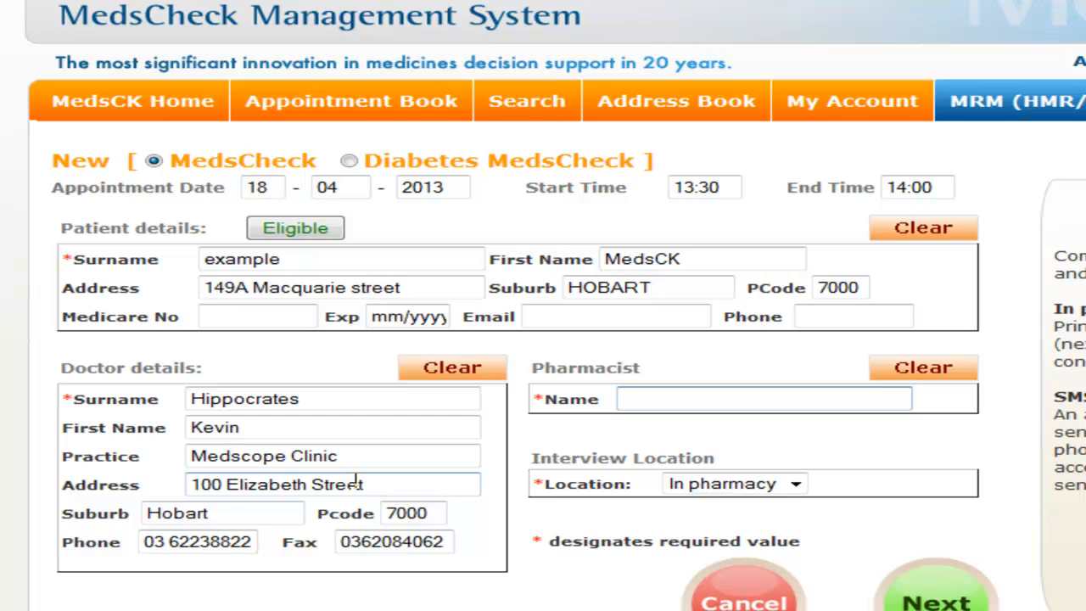
Step: Add the pharmacist from the suggestions and save the 13:30–14:00 Thu 18/Apr appointment
{"action": "type", "text": "jam"}
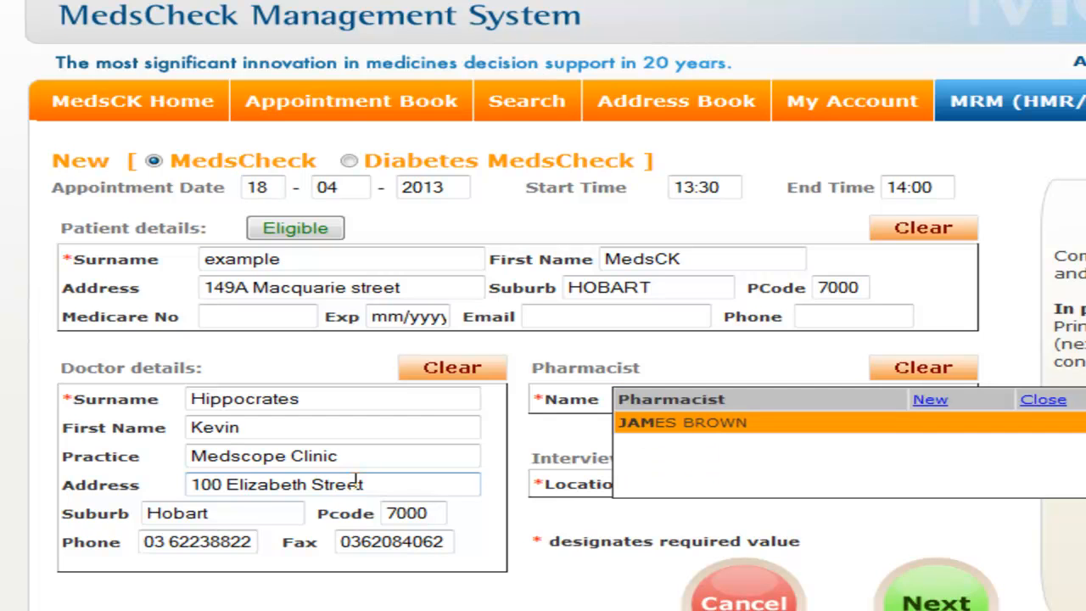
{"action": "left_click", "coordinate": [708, 424]}
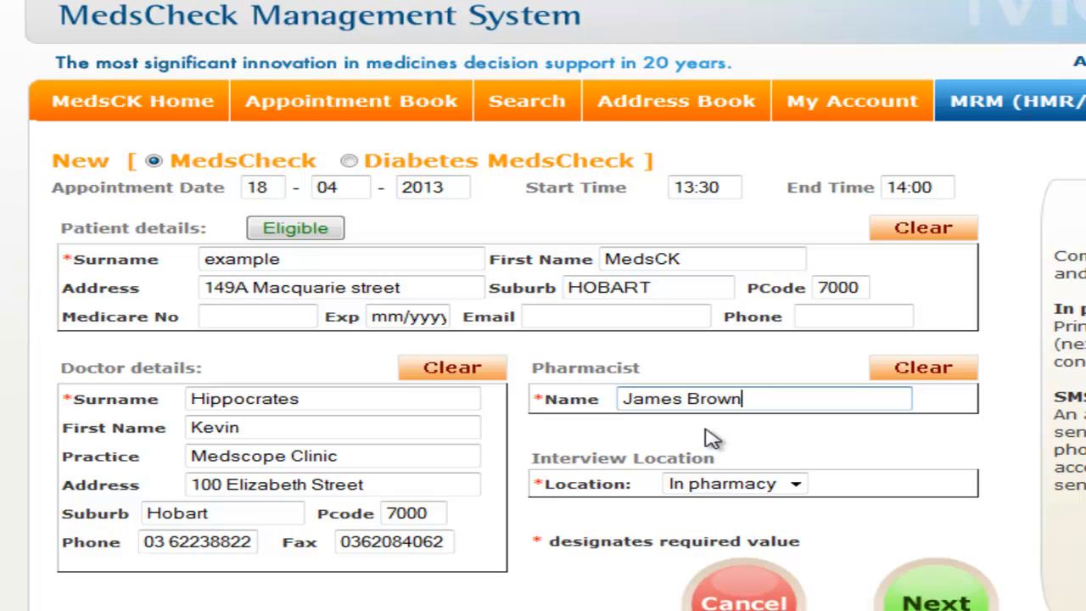
{"action": "left_click", "coordinate": [921, 599]}
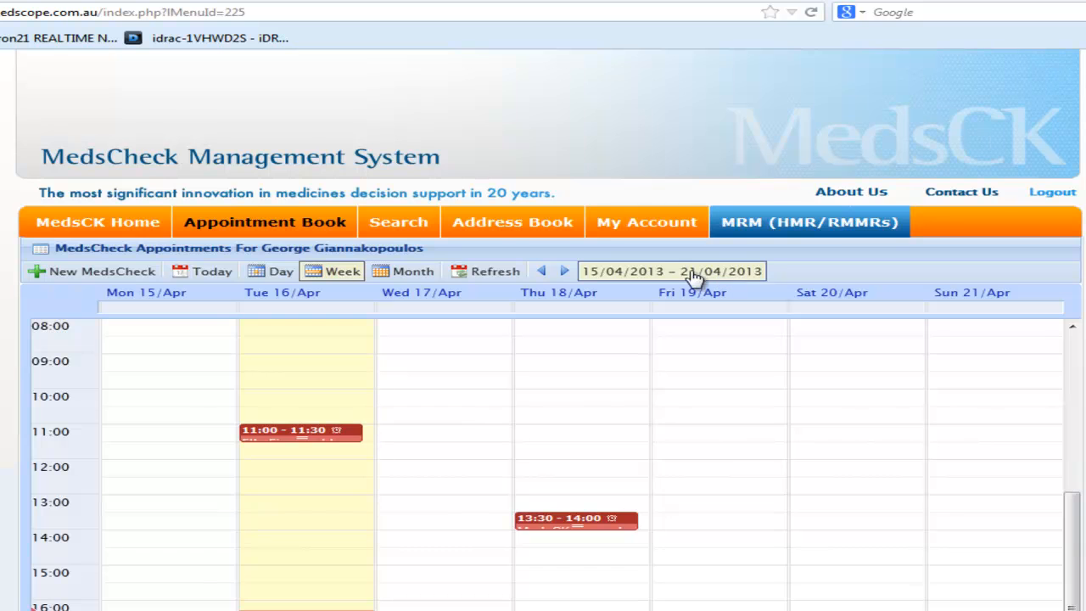
Step: Move the 13:30–14:00 MedsCheck appointment from Wednesday 17 to Tuesday 16 April
{"action": "left_click_drag", "start_coordinate": [587, 523], "coordinate": [456, 528]}
{"action": "left_click", "coordinate": [456, 529]}
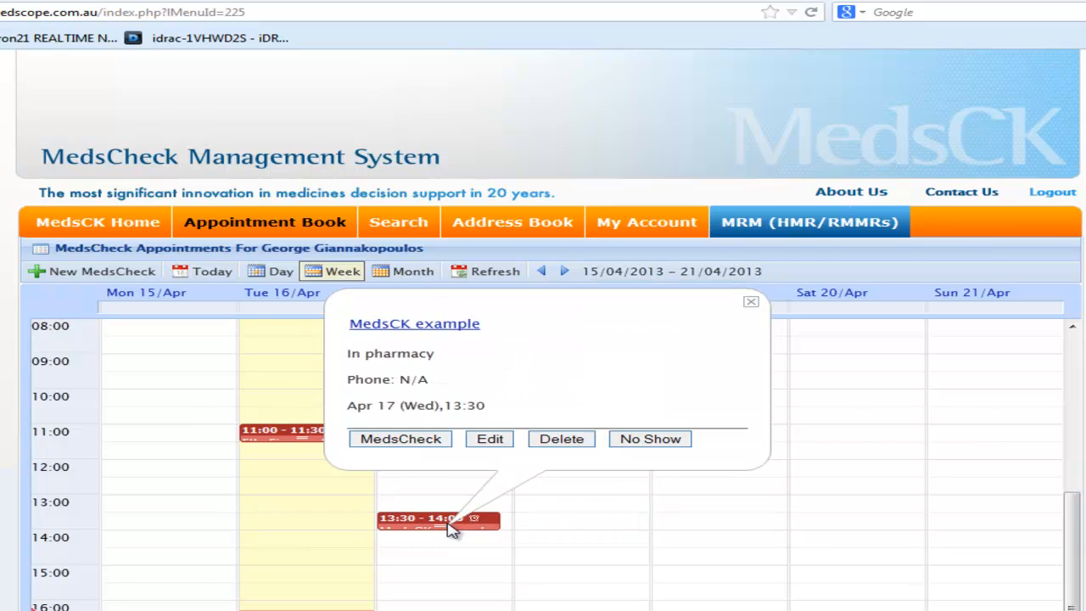
{"action": "left_click", "coordinate": [491, 439]}
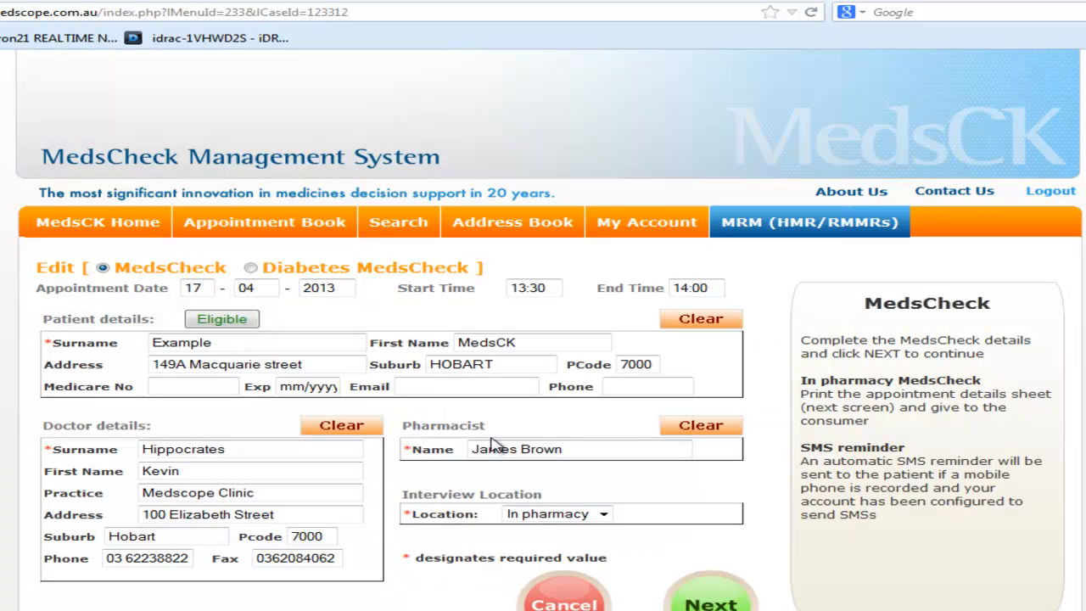
{"action": "left_click", "coordinate": [204, 290]}
{"action": "key", "text": "BackSpace"}
{"action": "type", "text": "6"}
{"action": "left_click", "coordinate": [706, 601]}
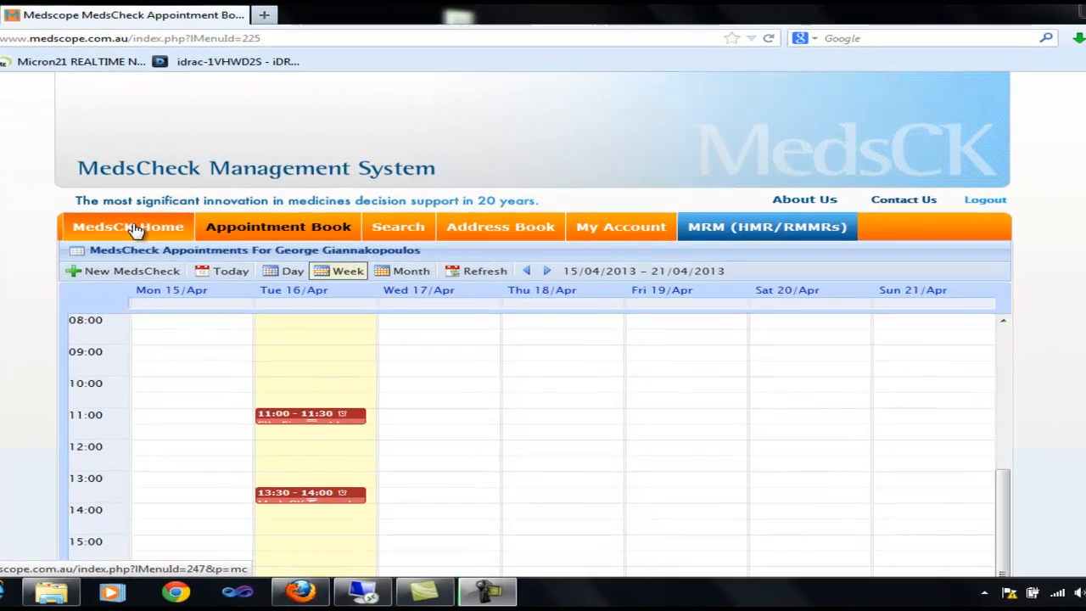
{"action": "left_click", "coordinate": [197, 242]}
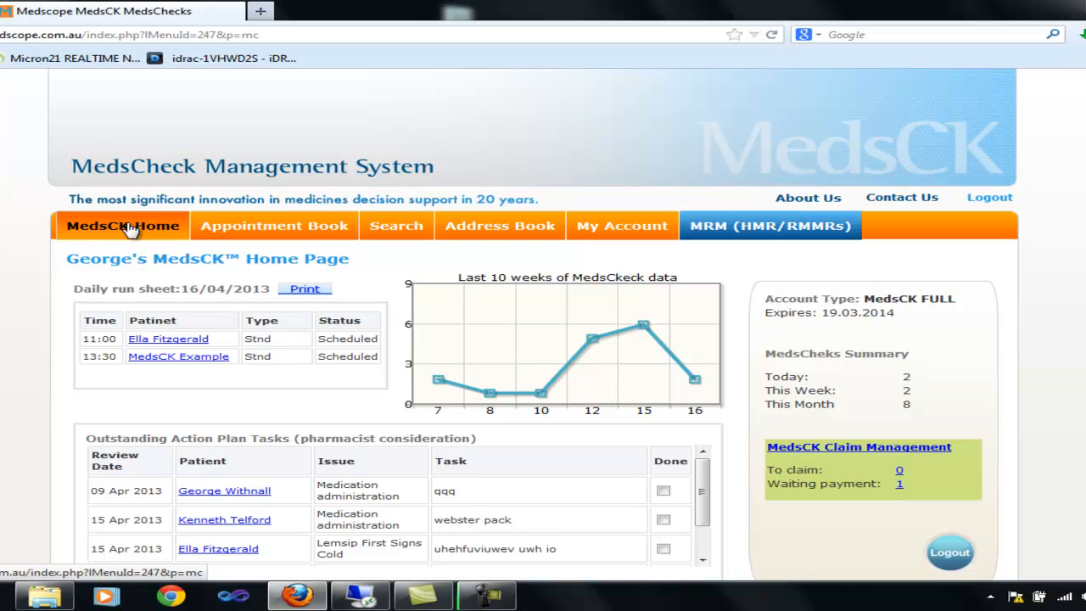
{"action": "left_click", "coordinate": [303, 289]}
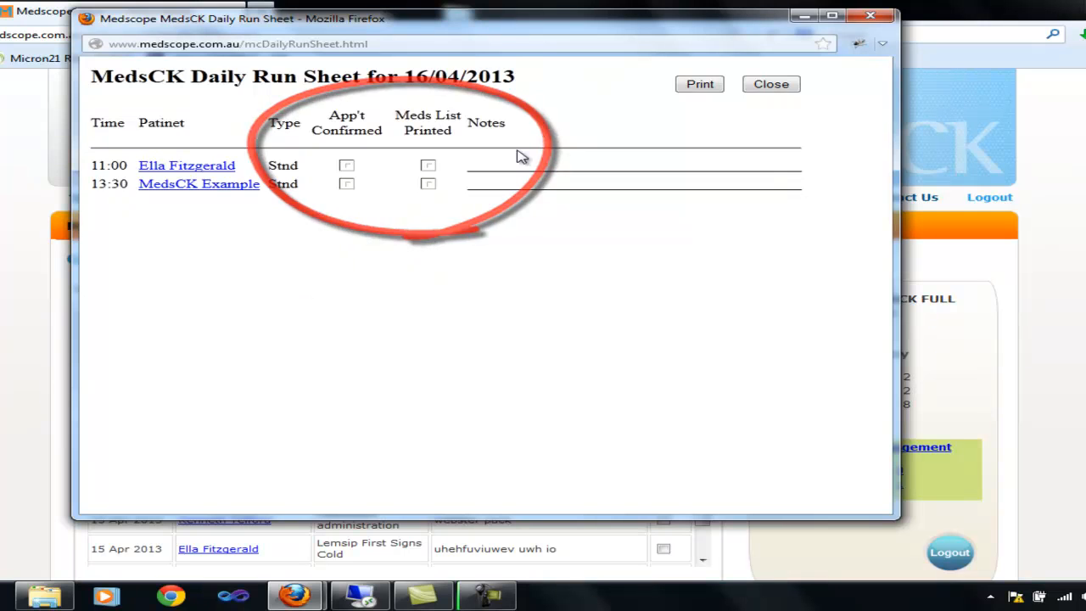
{"action": "left_click", "coordinate": [771, 85]}
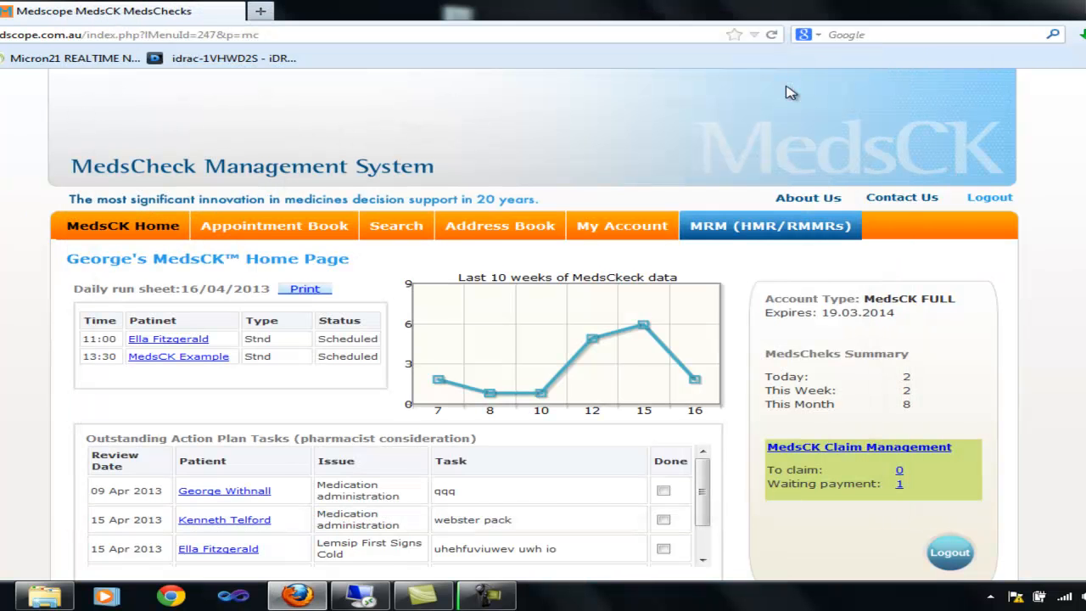
{"action": "left_click", "coordinate": [276, 224]}
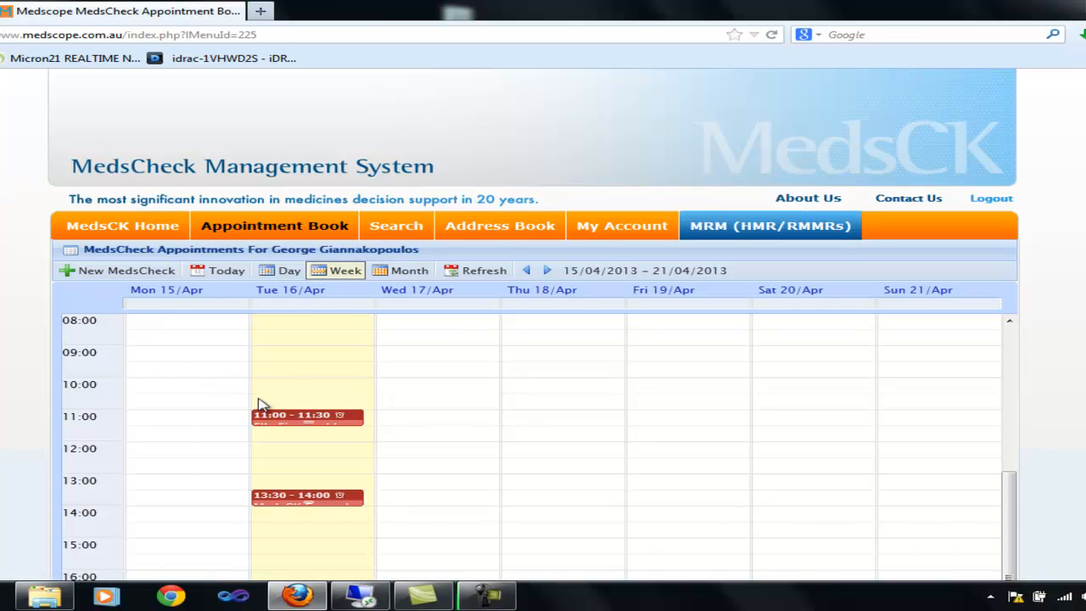
Step: Start the 11:00 patient's MedsCheck and add APO-Atenolol 50mg Tablet with direction '0.5 m'
{"action": "left_click", "coordinate": [323, 424]}
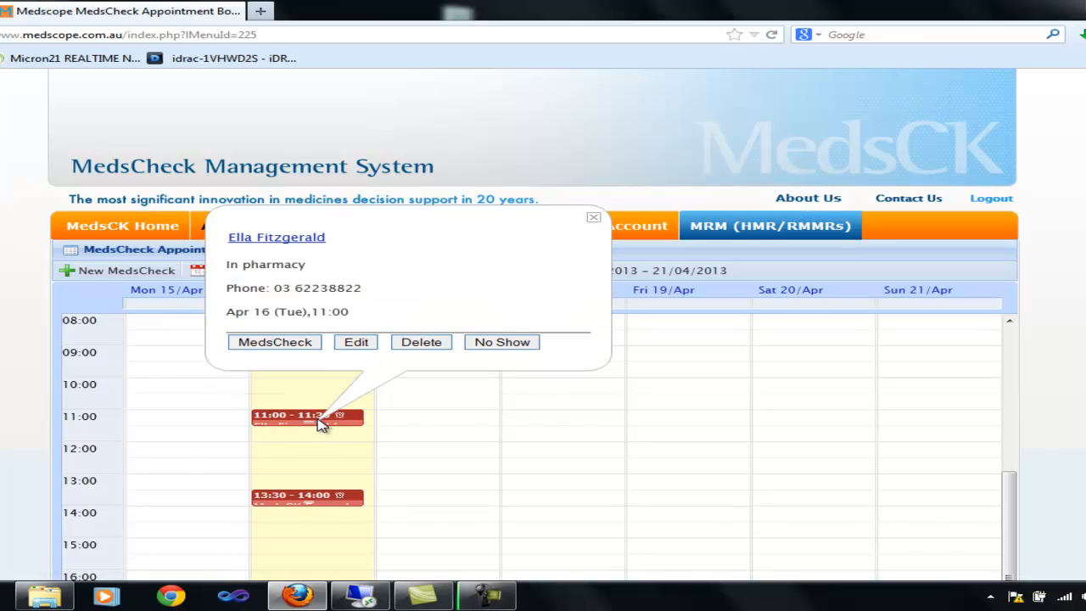
{"action": "left_click", "coordinate": [283, 341]}
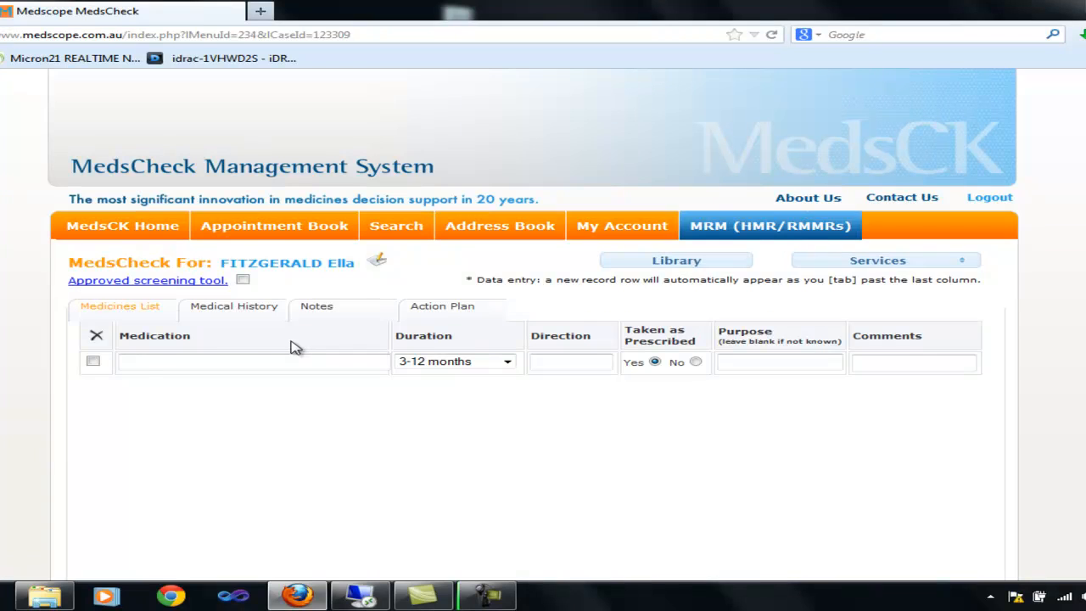
{"action": "left_click", "coordinate": [200, 360]}
{"action": "type", "text": "atenol"}
{"action": "key", "text": "Tab"}
{"action": "key", "text": "Tab"}
{"action": "type", "text": "0"}
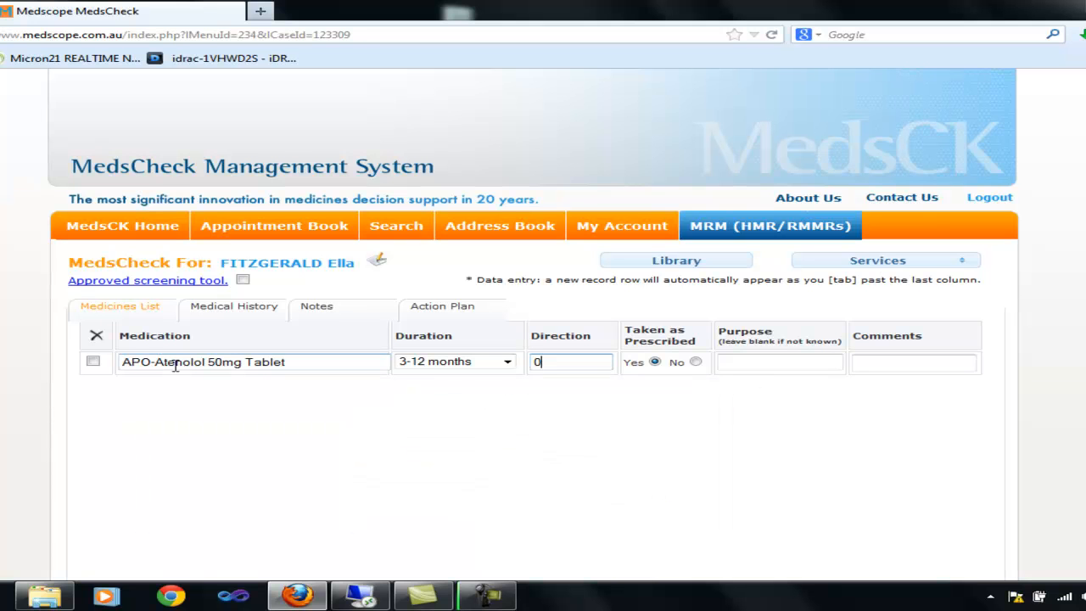
{"action": "type", "text": ".5 m"}
{"action": "key", "text": "Tab"}
{"action": "key", "text": "Tab"}
{"action": "key", "text": "Tab"}
Step: Add Transiderm-Nitro 25mg with direction '1 d for 24 hrs'
{"action": "key", "text": "Tab"}
{"action": "scroll", "coordinate": [177, 369], "scroll_direction": "down", "scroll_amount": 2}
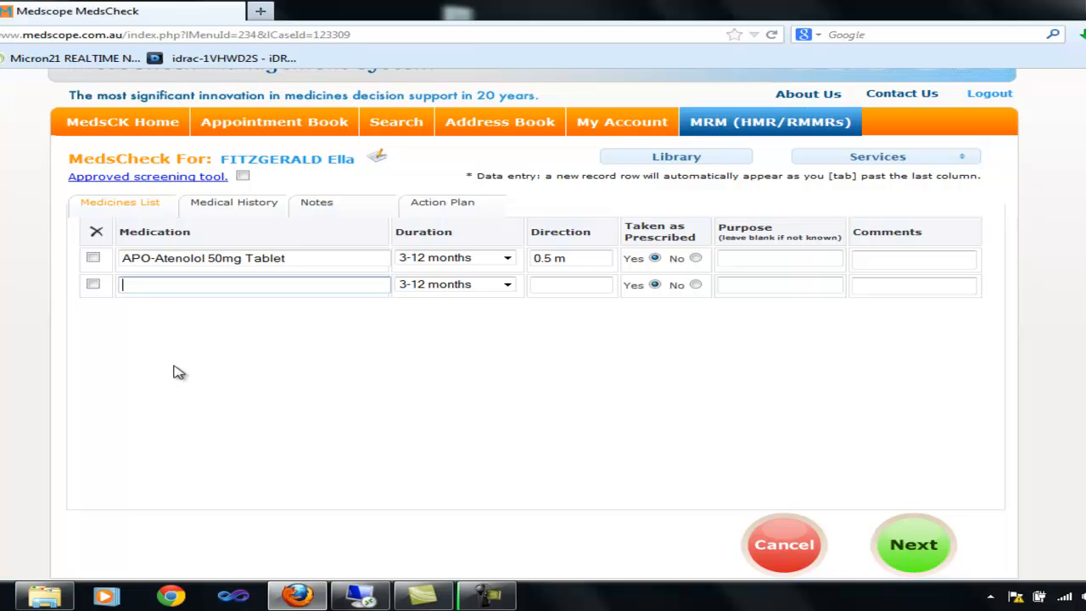
{"action": "type", "text": "transi"}
{"action": "key", "text": "Tab"}
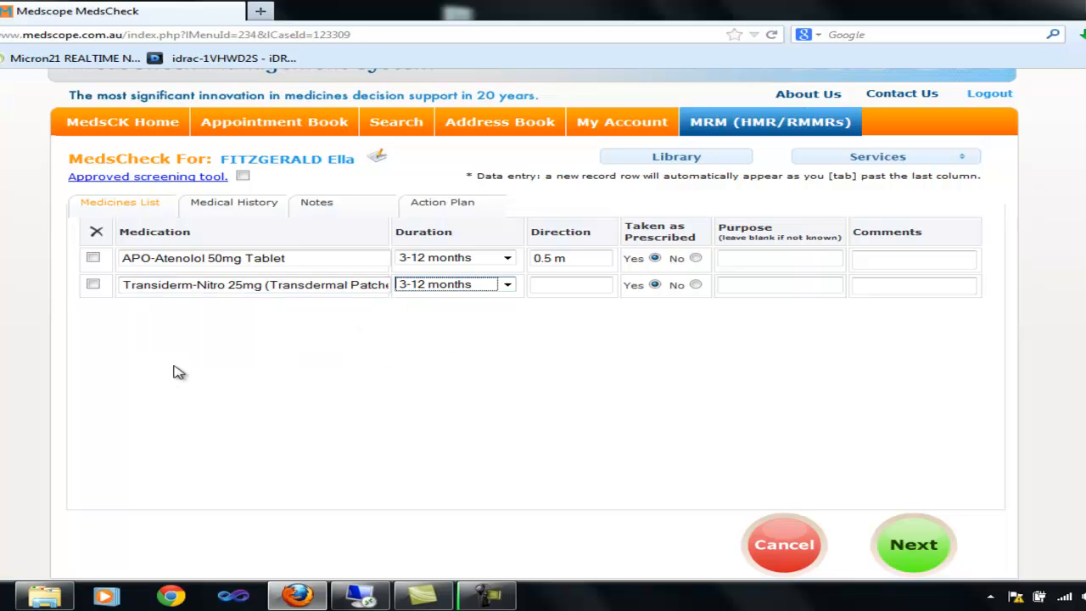
{"action": "key", "text": "Tab"}
{"action": "type", "text": "1 d for 24 hrs"}
{"action": "key", "text": "Tab"}
{"action": "key", "text": "Tab"}
{"action": "key", "text": "Tab"}
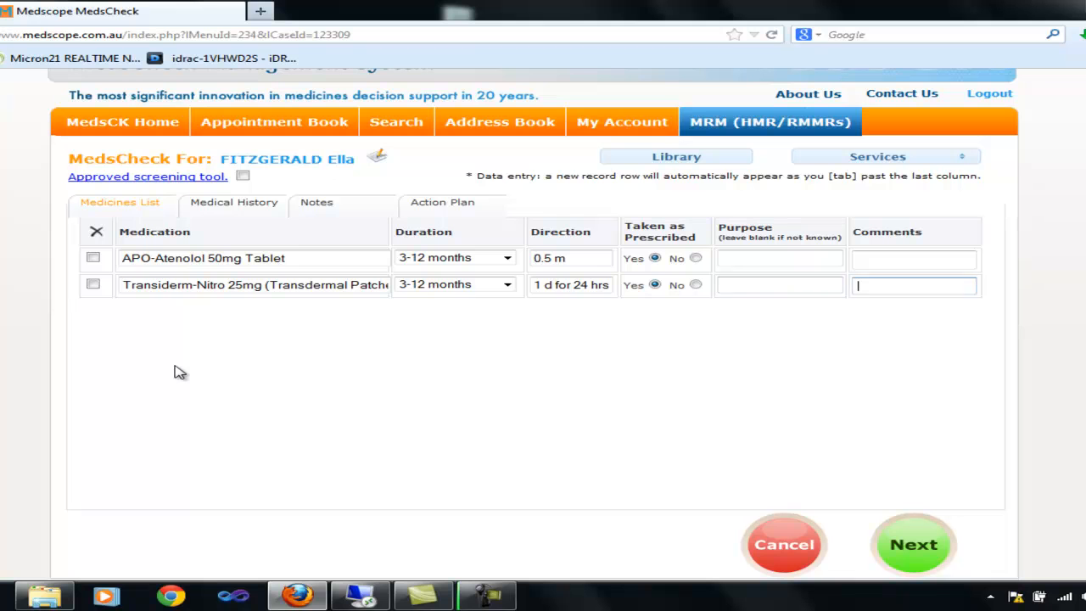
{"action": "key", "text": "Tab"}
Step: Add APO-Paracetamol 500mg Tab with direction '2 tds'
{"action": "type", "text": "par"}
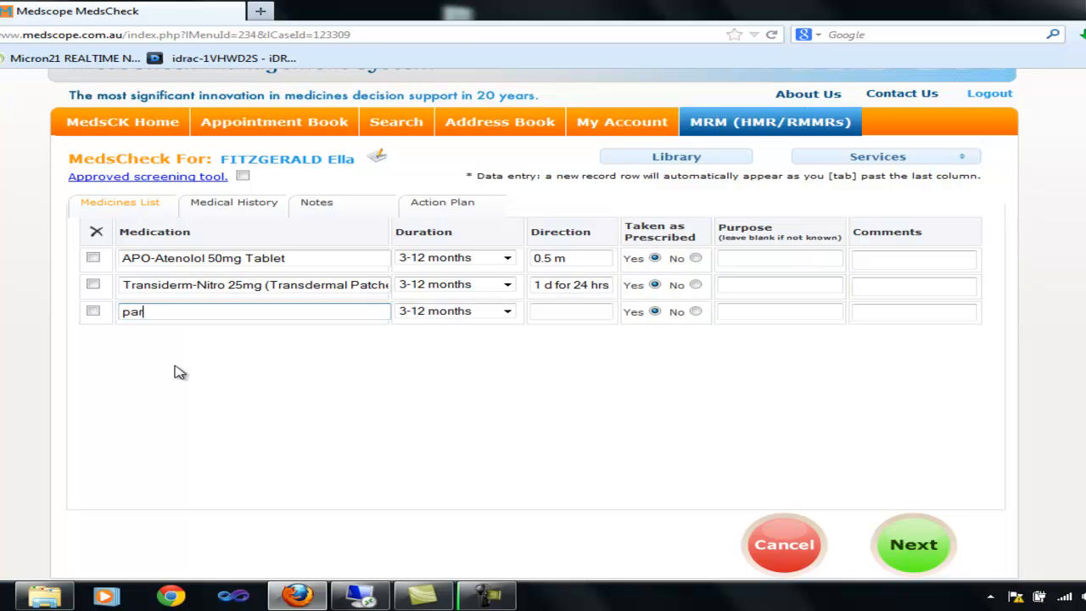
{"action": "type", "text": "acetamol"}
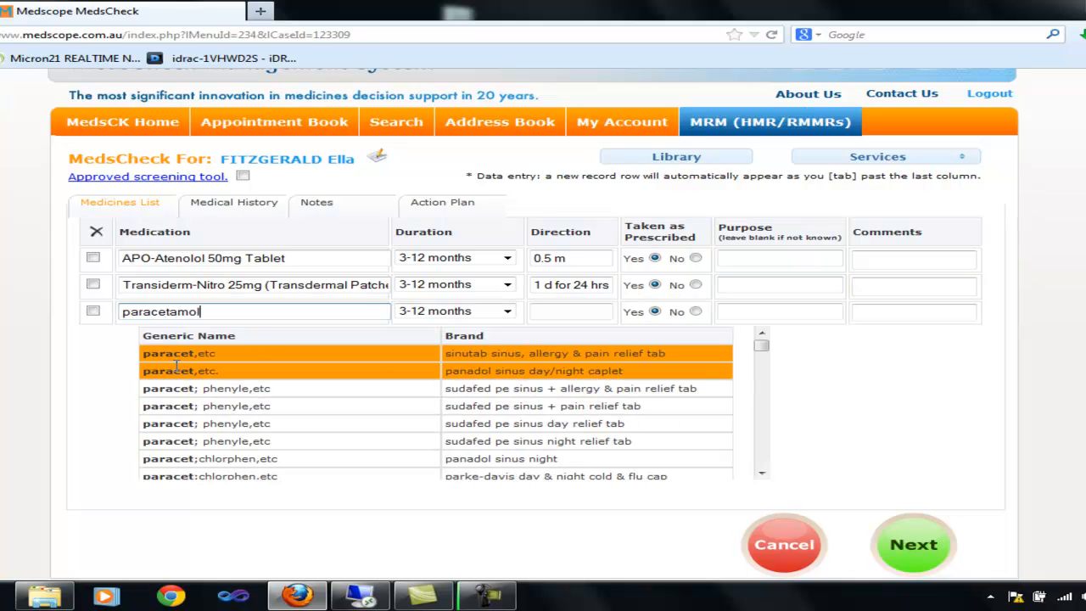
{"action": "key", "text": "Tab"}
{"action": "key", "text": "Tab"}
{"action": "type", "text": "2 tds"}
{"action": "key", "text": "Tab"}
{"action": "key", "text": "Tab"}
{"action": "key", "text": "Tab"}
{"action": "key", "text": "Tab"}
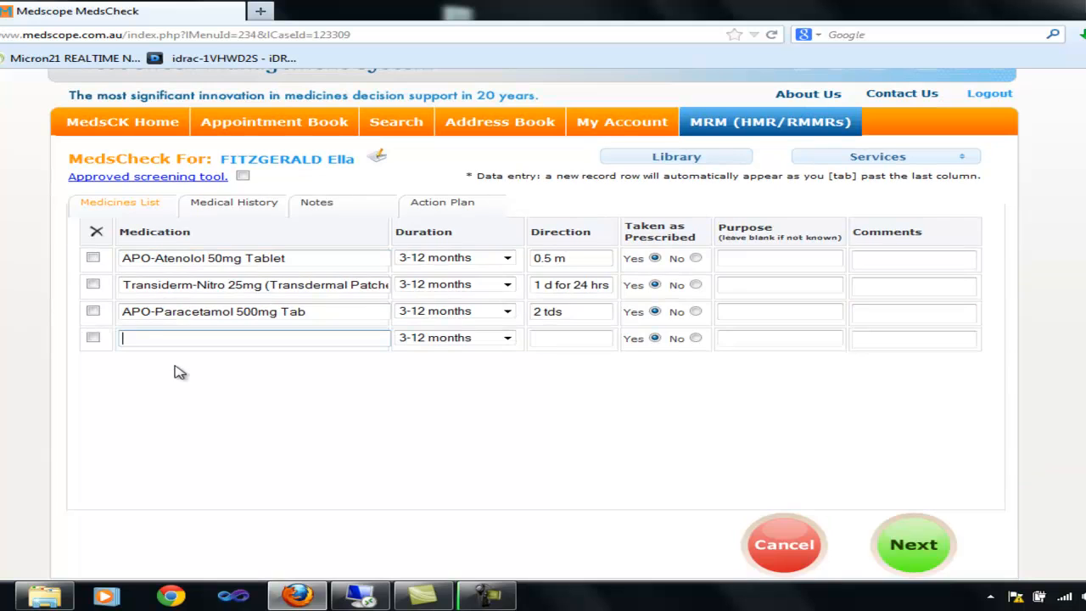
Step: Add Nitrolingual 400mcg SL Pumpspray with direction 'prn'
{"action": "type", "text": "nitroli"}
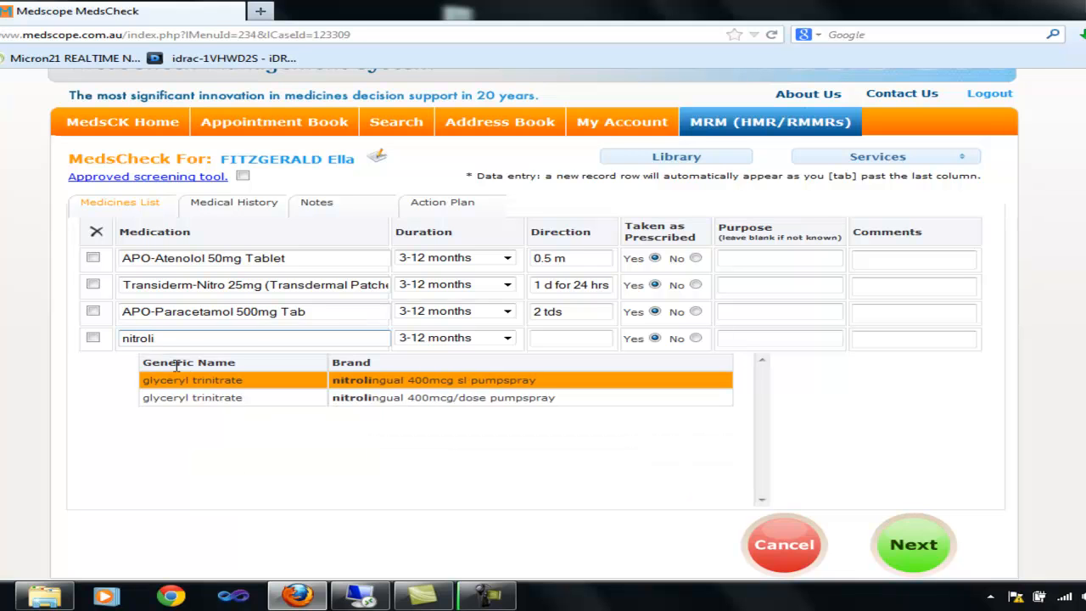
{"action": "key", "text": "Tab"}
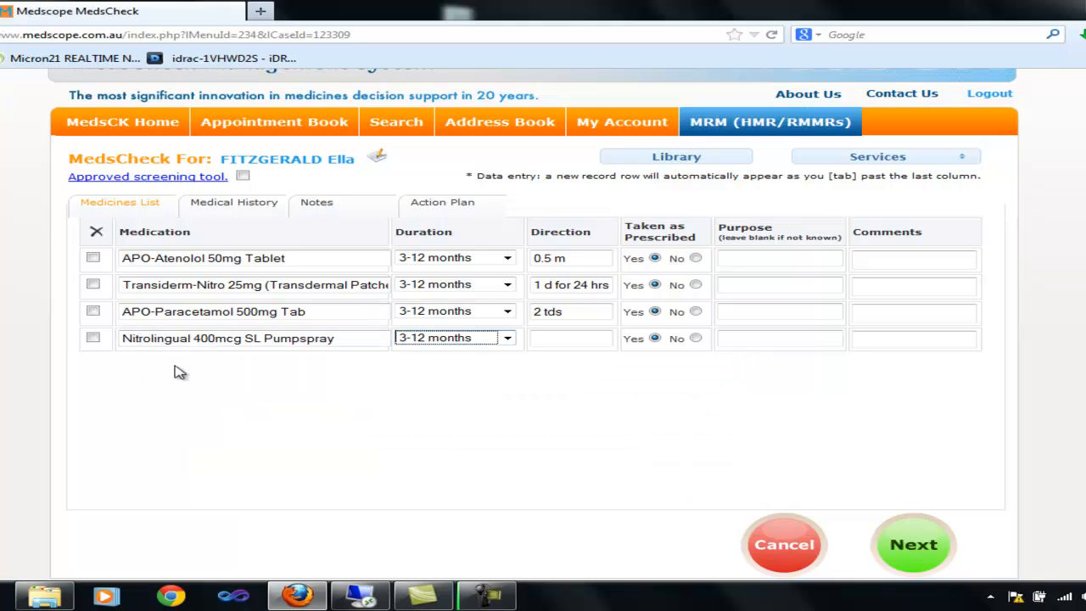
{"action": "key", "text": "Tab"}
{"action": "type", "text": "prn"}
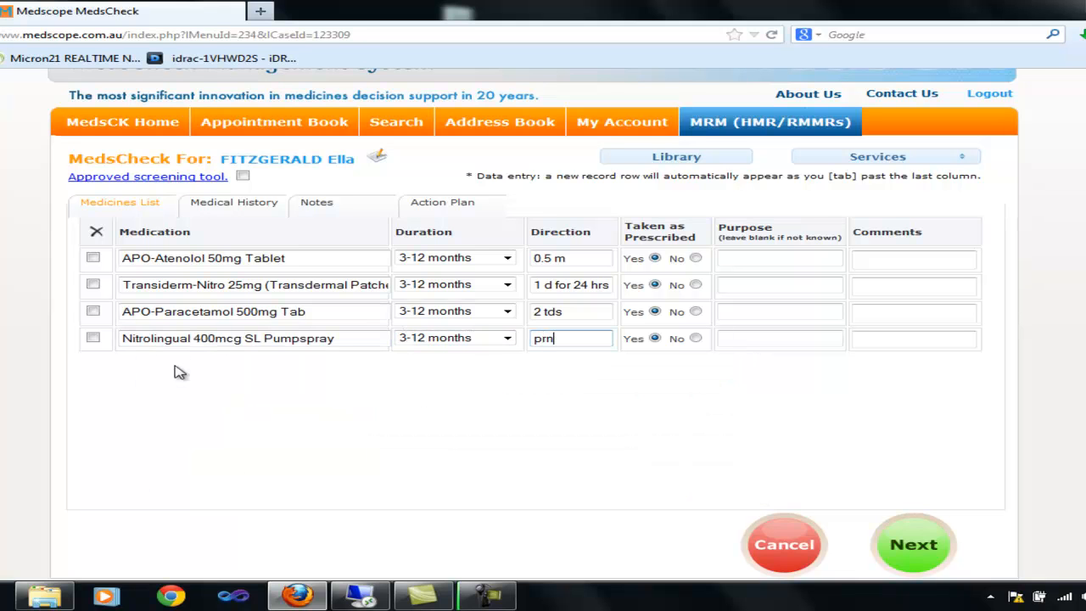
{"action": "key", "text": "Tab"}
{"action": "key", "text": "Tab"}
{"action": "key", "text": "Tab"}
{"action": "key", "text": "Tab"}
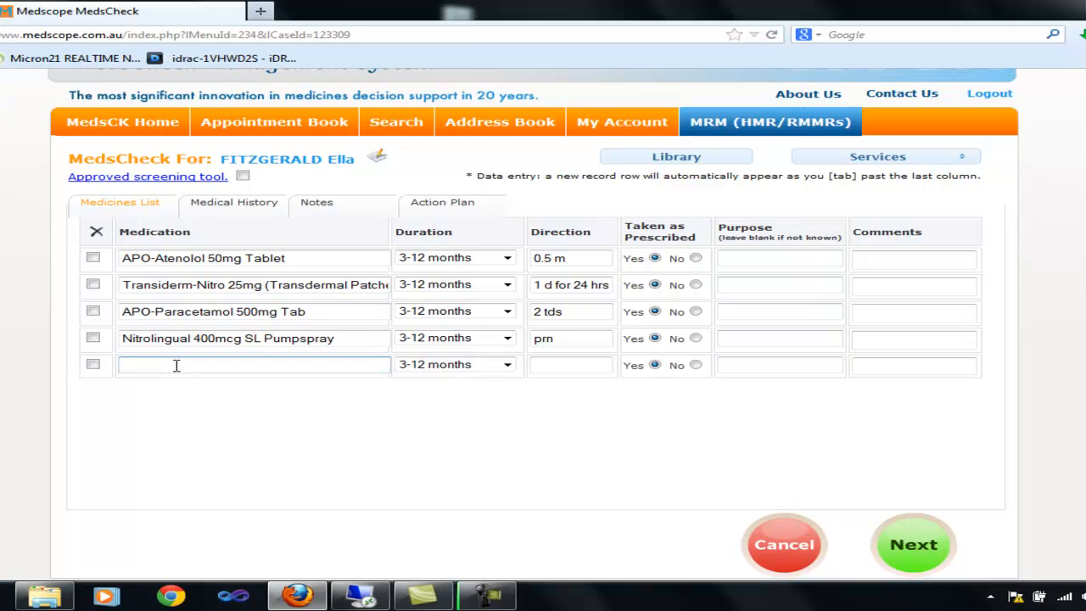
Step: Reopen the MedsCheck for the 11:00 Tue 16/Apr appointment from the Appointment Book
{"action": "left_click", "coordinate": [283, 125]}
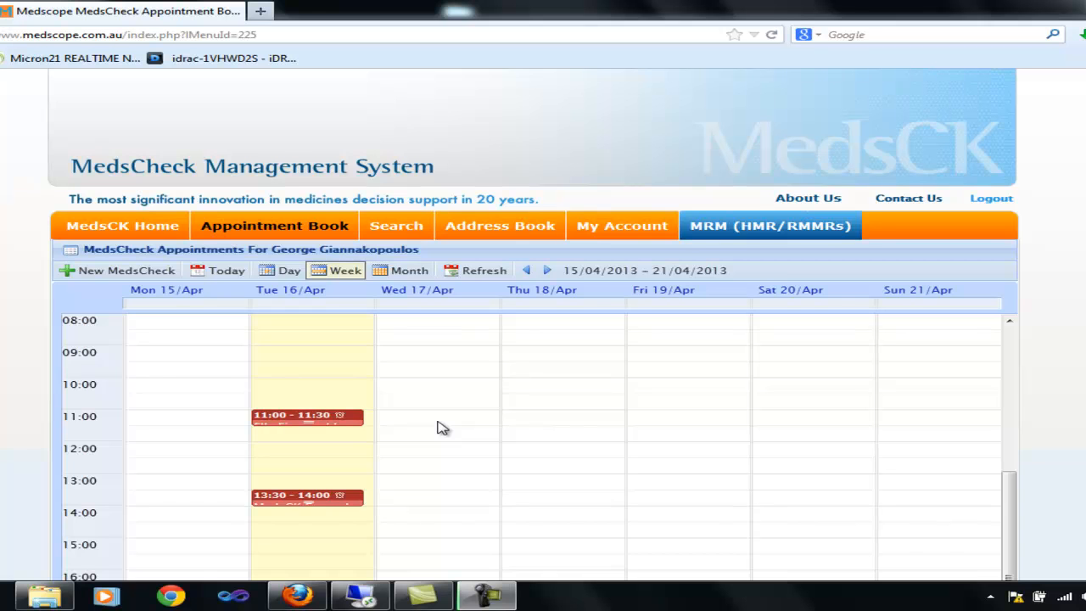
{"action": "left_click", "coordinate": [305, 422]}
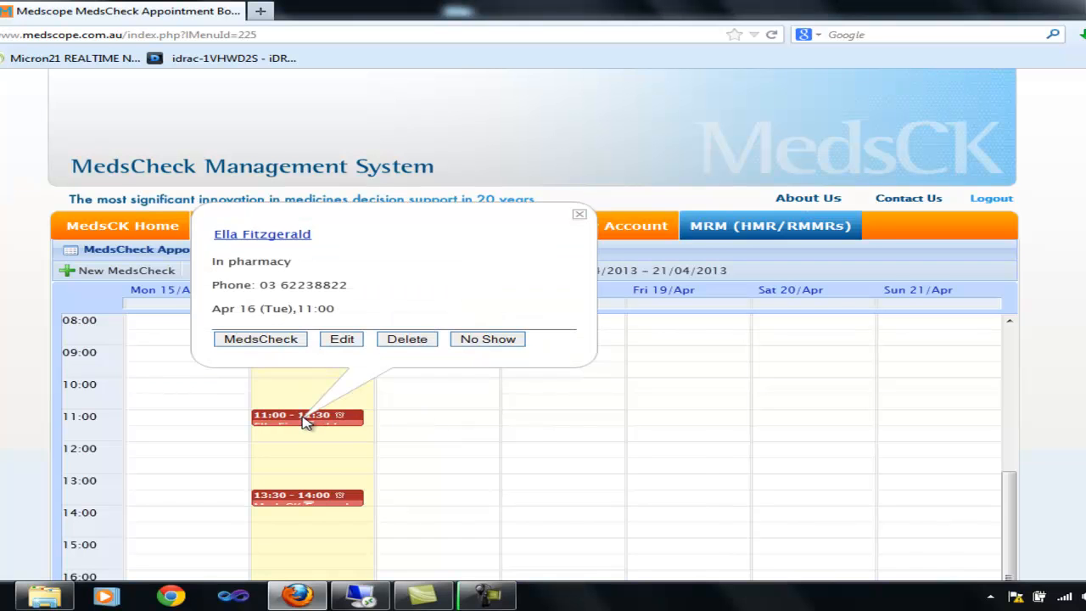
{"action": "left_click", "coordinate": [263, 339]}
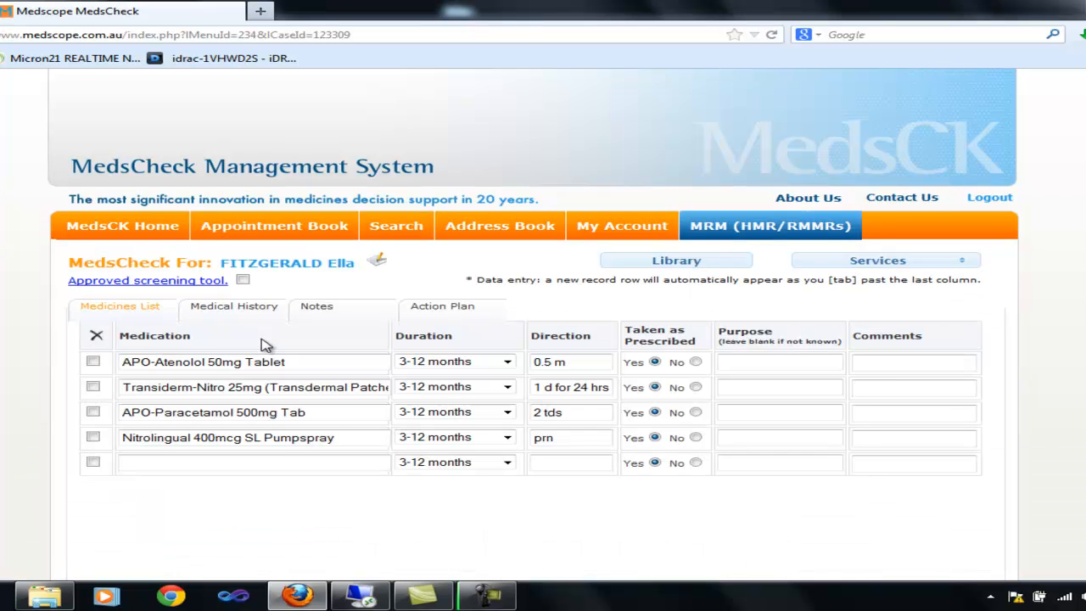
Step: View the approved screening tool PDF's Consumer eligibility questions, then close it
{"action": "left_click", "coordinate": [194, 285]}
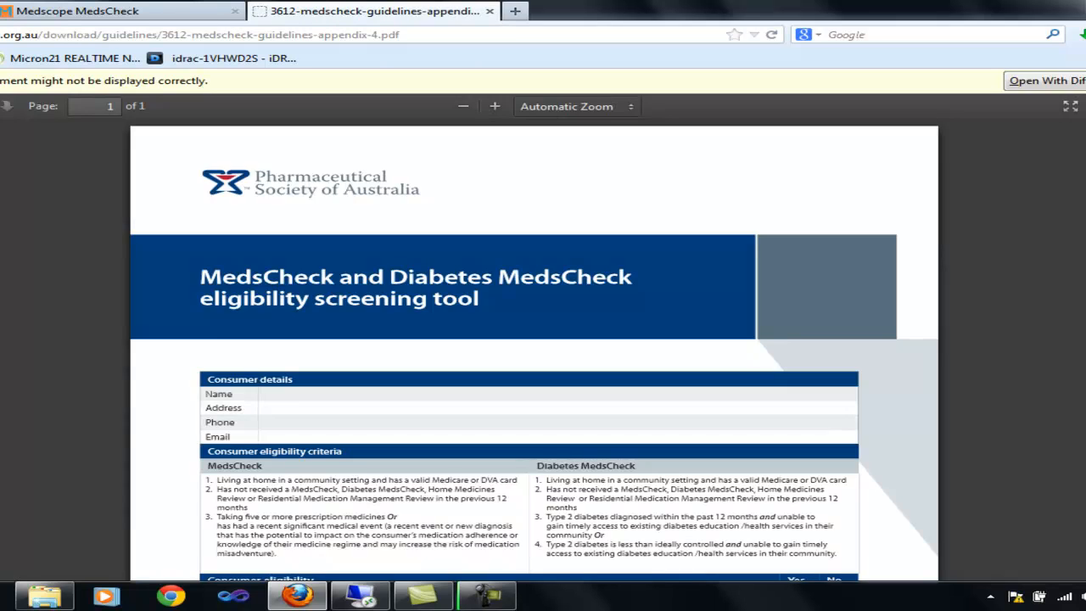
{"action": "scroll", "coordinate": [534, 350], "scroll_direction": "down", "scroll_amount": 8}
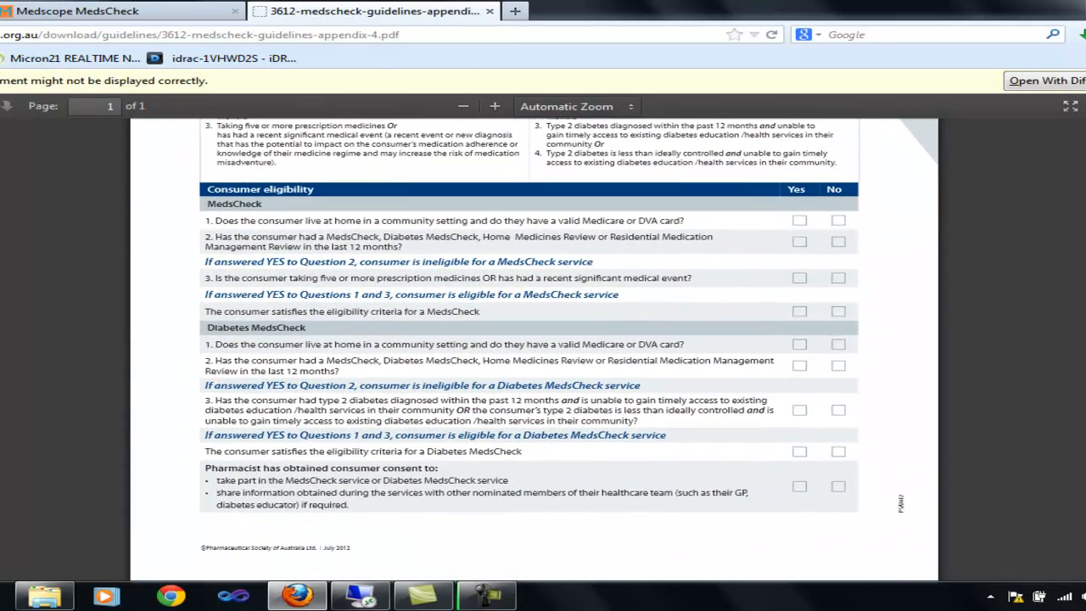
{"action": "key", "text": "ctrl+w"}
Step: Tick the approved screening tool and add Nature's Own Betacarotene 6mg Cap (prn) as fifth medicine
{"action": "left_click", "coordinate": [243, 281]}
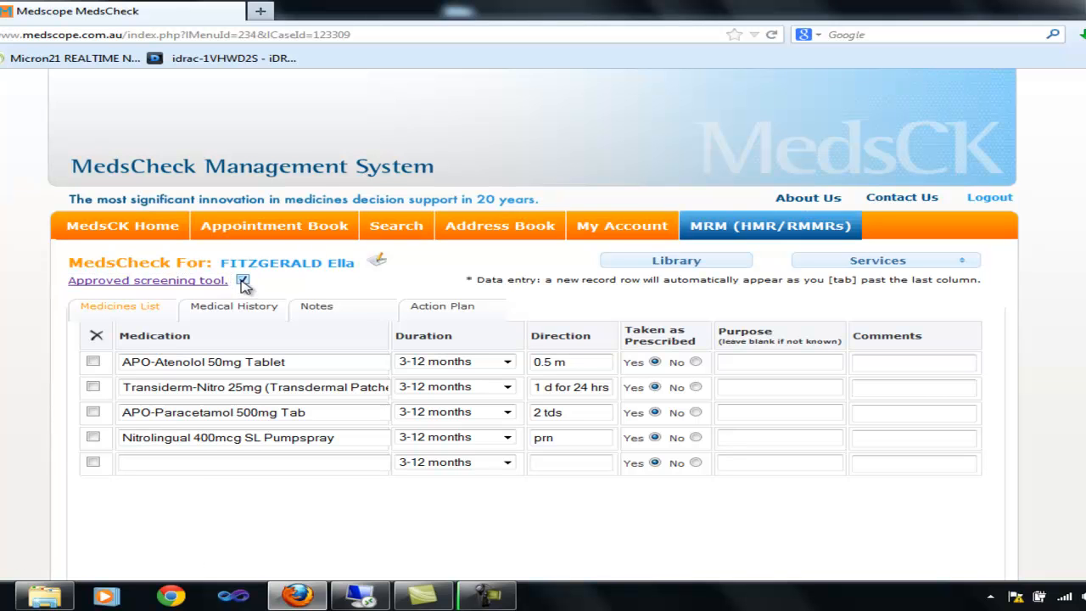
{"action": "left_click", "coordinate": [145, 464]}
{"action": "type", "text": "nature"}
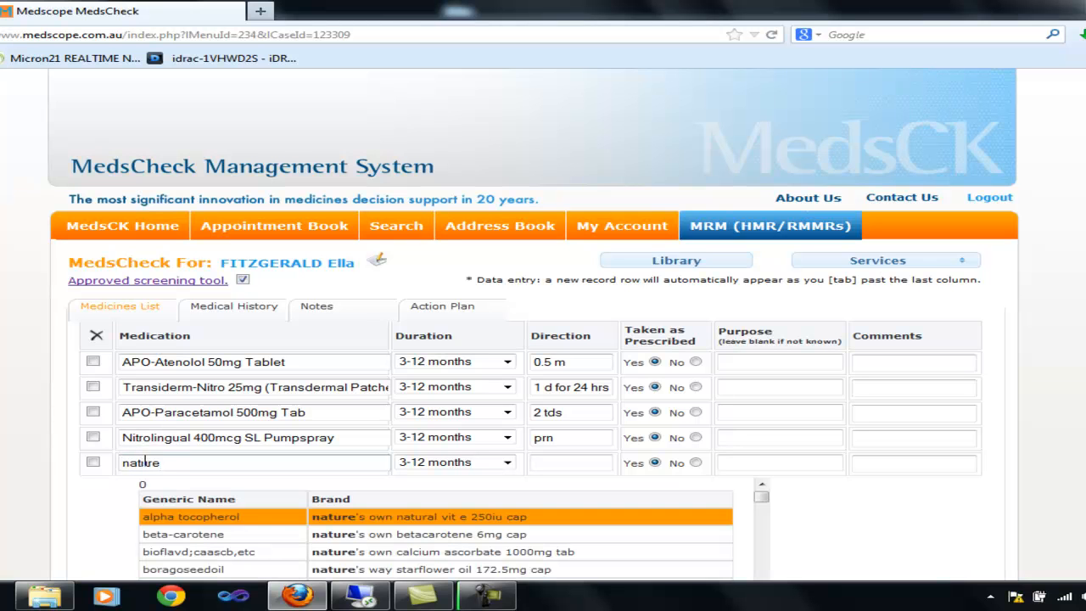
{"action": "key", "text": "Down"}
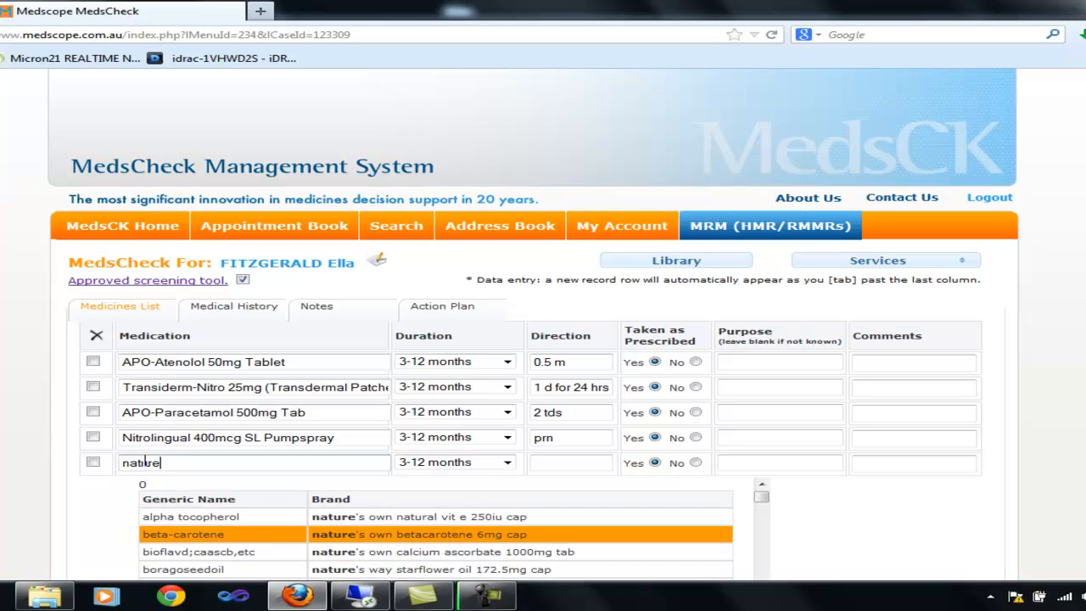
{"action": "key", "text": "Return"}
{"action": "key", "text": "Tab"}
{"action": "key", "text": "Tab"}
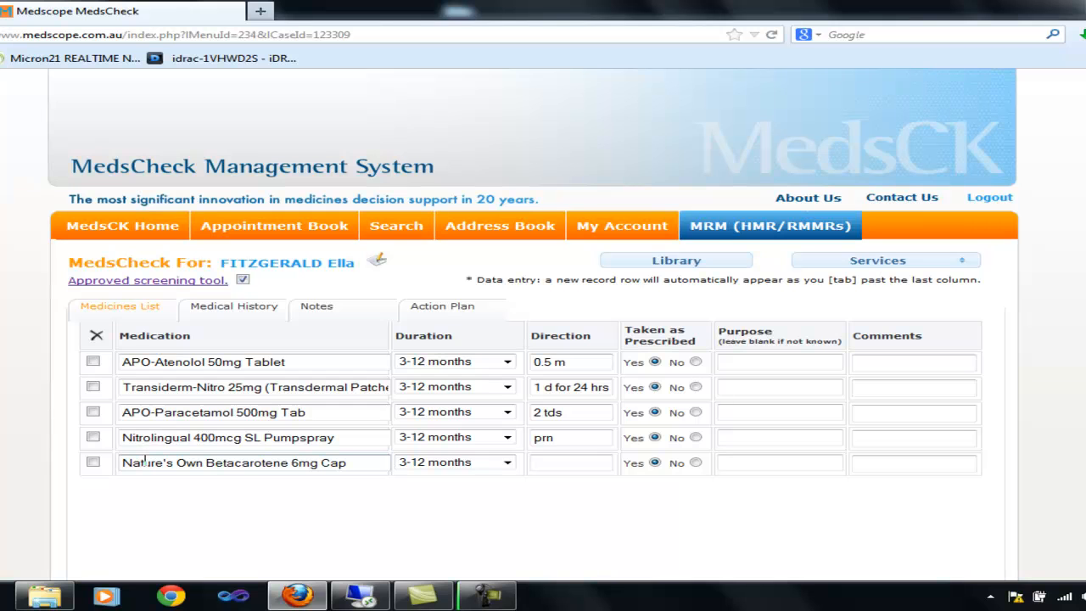
{"action": "key", "text": "Tab"}
{"action": "key", "text": "Tab"}
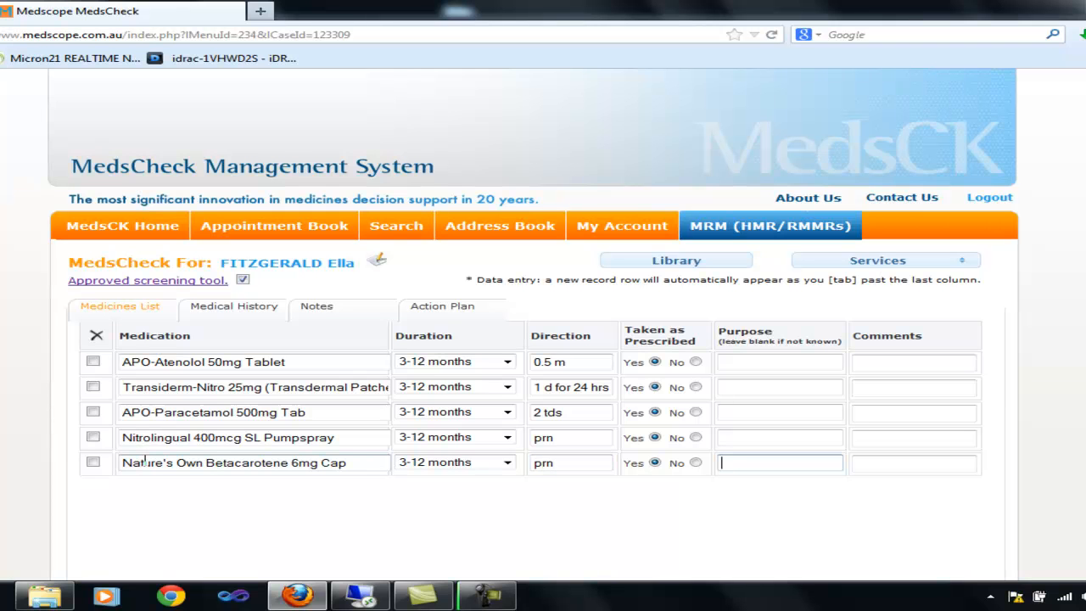
{"action": "key", "text": "Tab"}
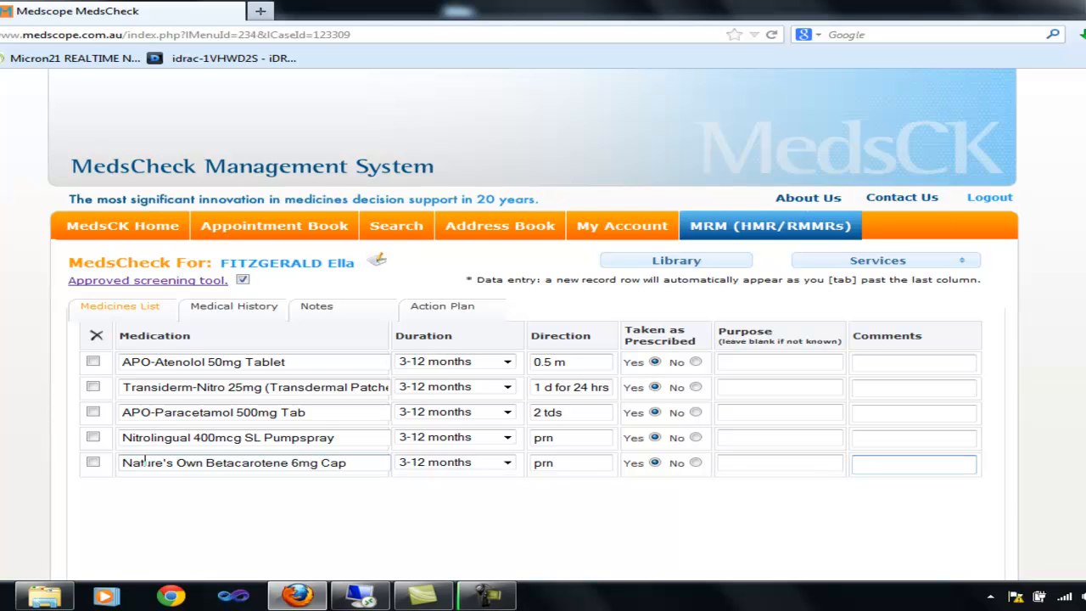
{"action": "key", "text": "Tab"}
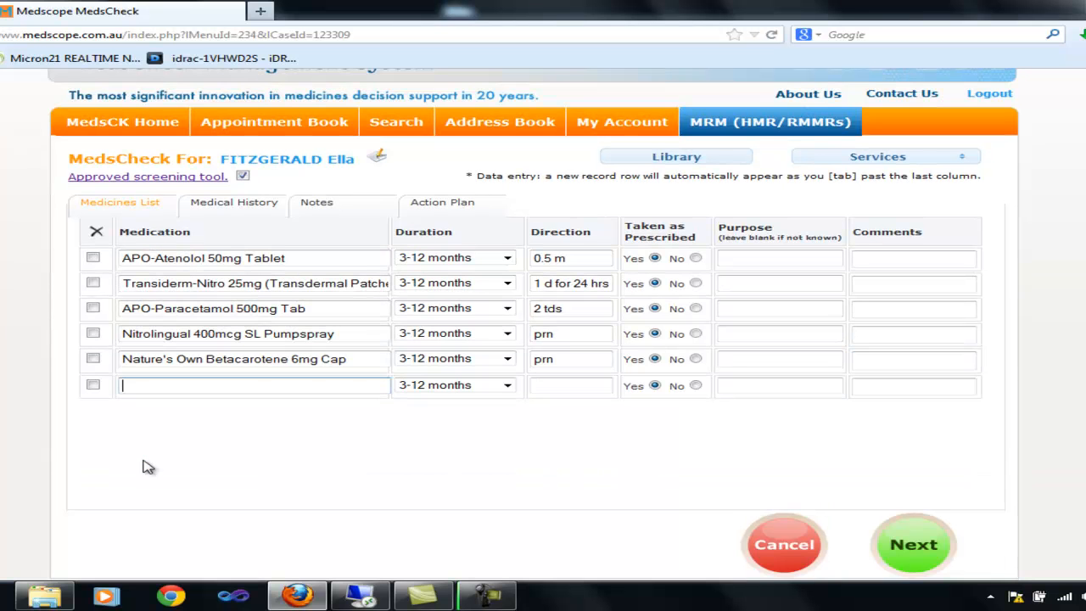
{"action": "scroll", "coordinate": [169, 356], "scroll_direction": "up", "scroll_amount": 2}
Step: Record heart disease, back pain and pseudogout as ongoing conditions in the Medical History
{"action": "left_click", "coordinate": [240, 311]}
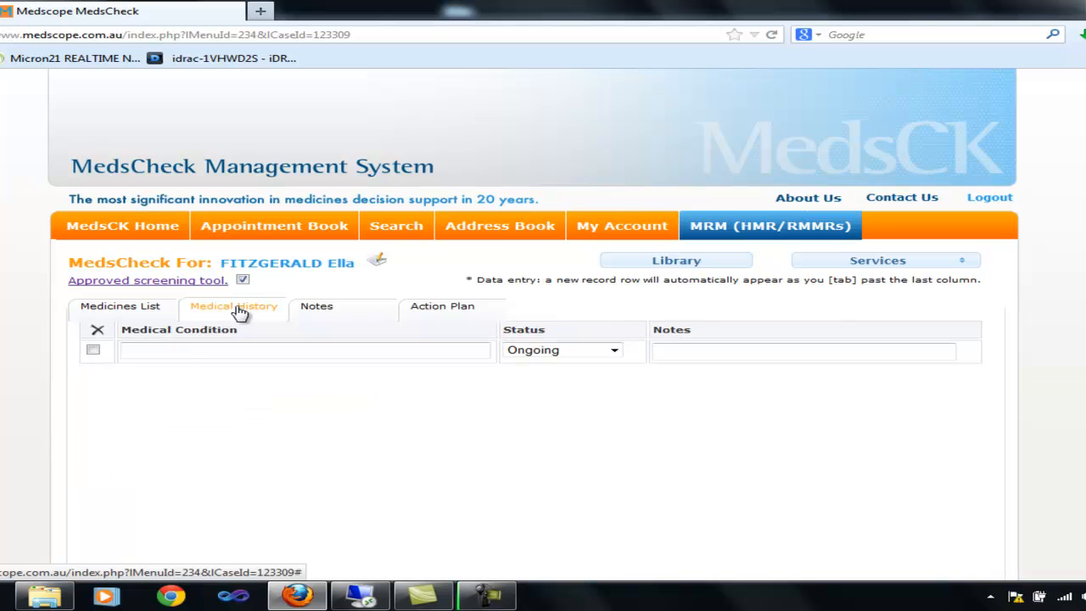
{"action": "left_click", "coordinate": [181, 352]}
{"action": "type", "text": "heart"}
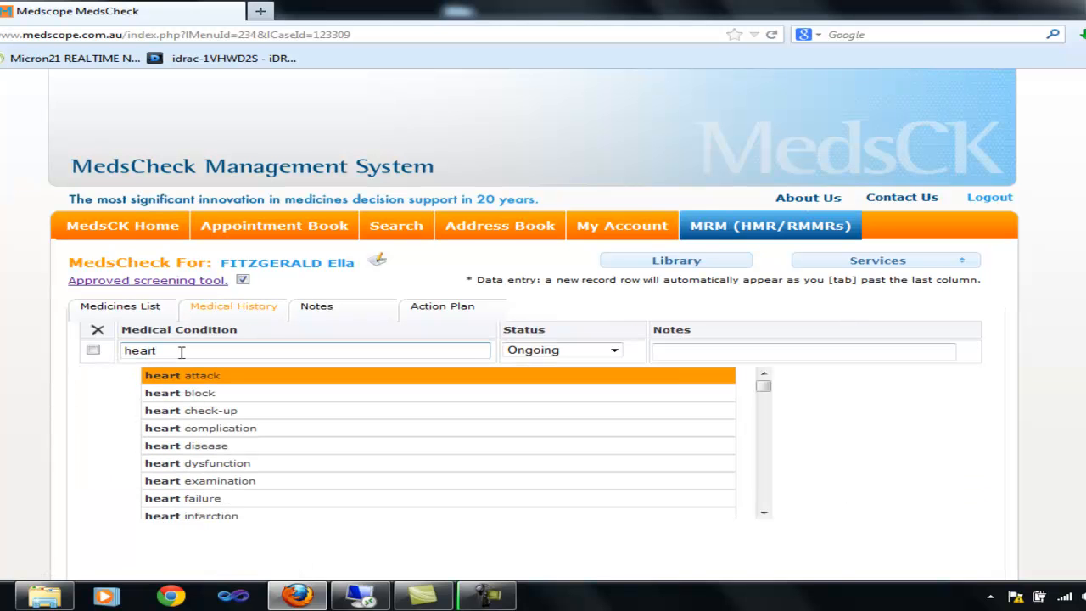
{"action": "left_click", "coordinate": [256, 450]}
{"action": "key", "text": "Tab"}
{"action": "key", "text": "Tab"}
{"action": "type", "text": "back"}
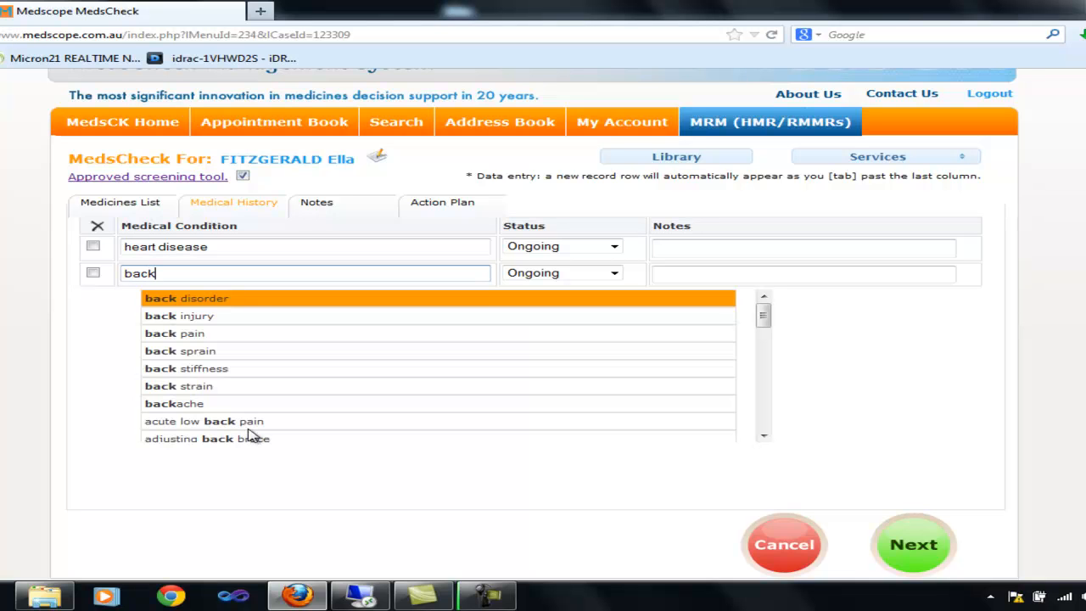
{"action": "left_click", "coordinate": [224, 336]}
{"action": "key", "text": "Tab"}
{"action": "key", "text": "Tab"}
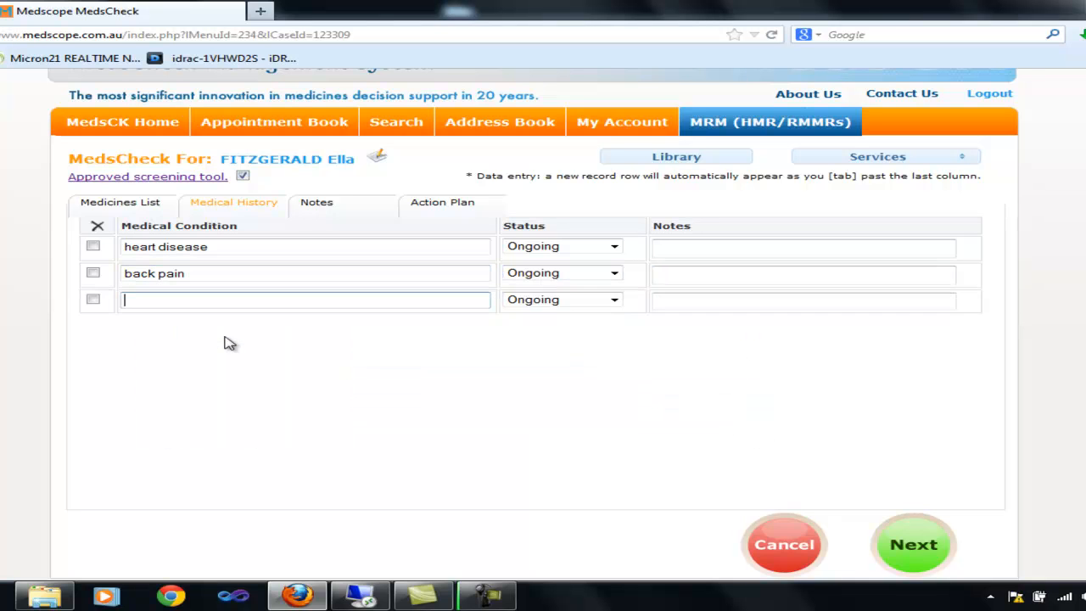
{"action": "type", "text": "gout"}
{"action": "left_click", "coordinate": [235, 349]}
{"action": "key", "text": "Tab"}
{"action": "key", "text": "Tab"}
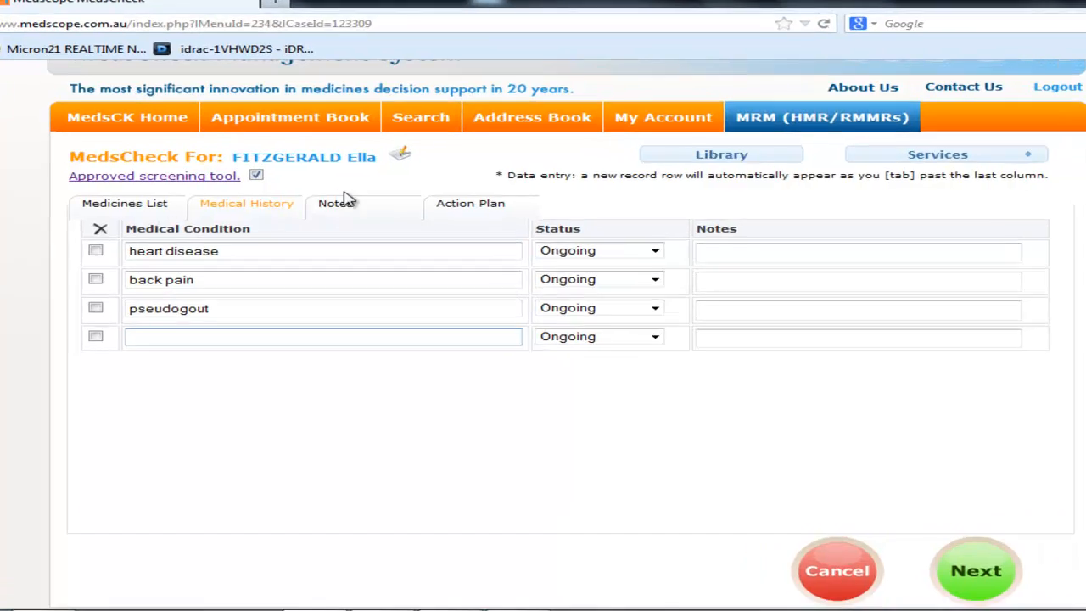
{"action": "left_click", "coordinate": [326, 209]}
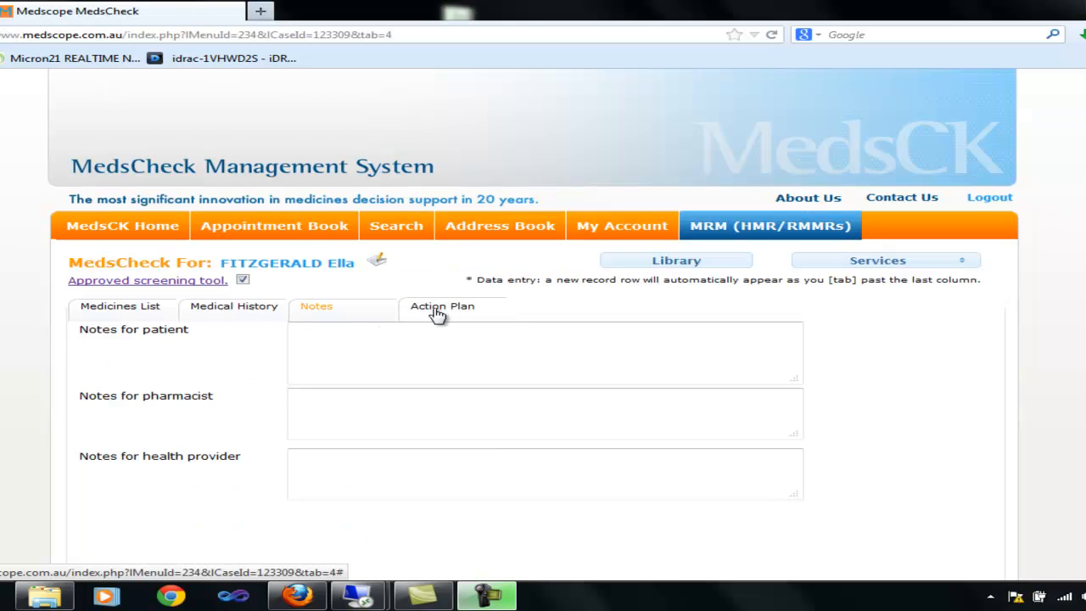
Step: Show the Action Plan with its blank General Health issue entry
{"action": "left_click", "coordinate": [691, 227]}
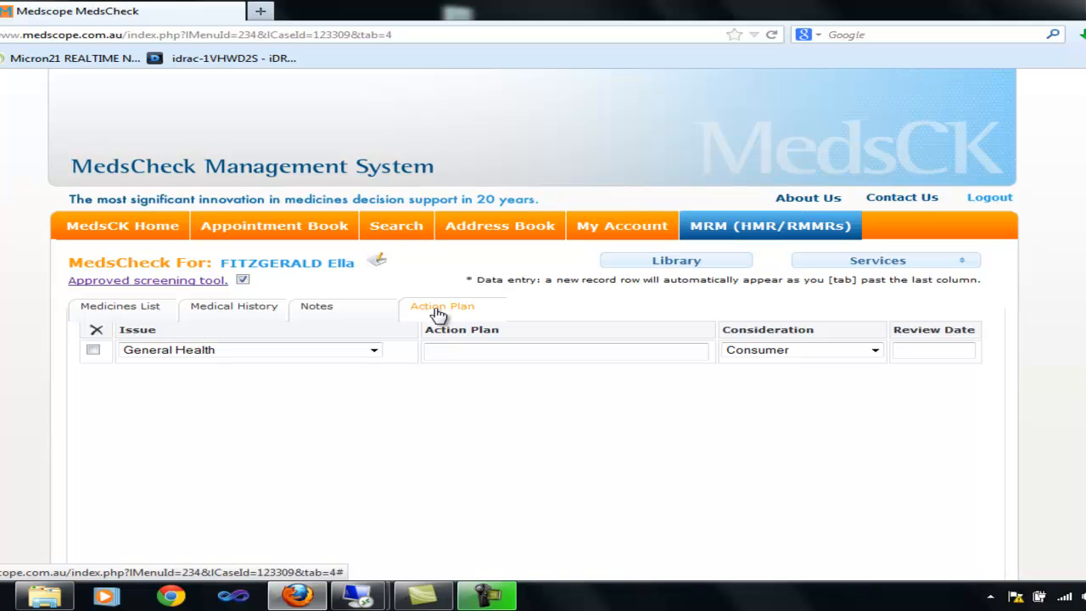
Step: Add an APO-Atenolol 50mg Tablet issue with 'sample task 1' and no review date
{"action": "left_click", "coordinate": [374, 350]}
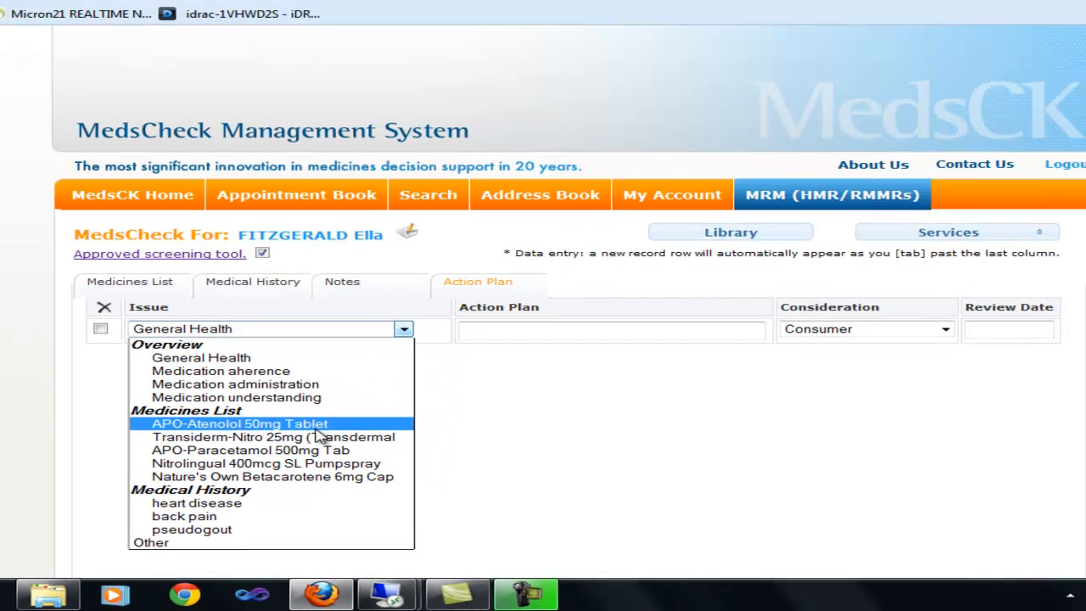
{"action": "left_click", "coordinate": [478, 335]}
{"action": "key", "text": "Tab"}
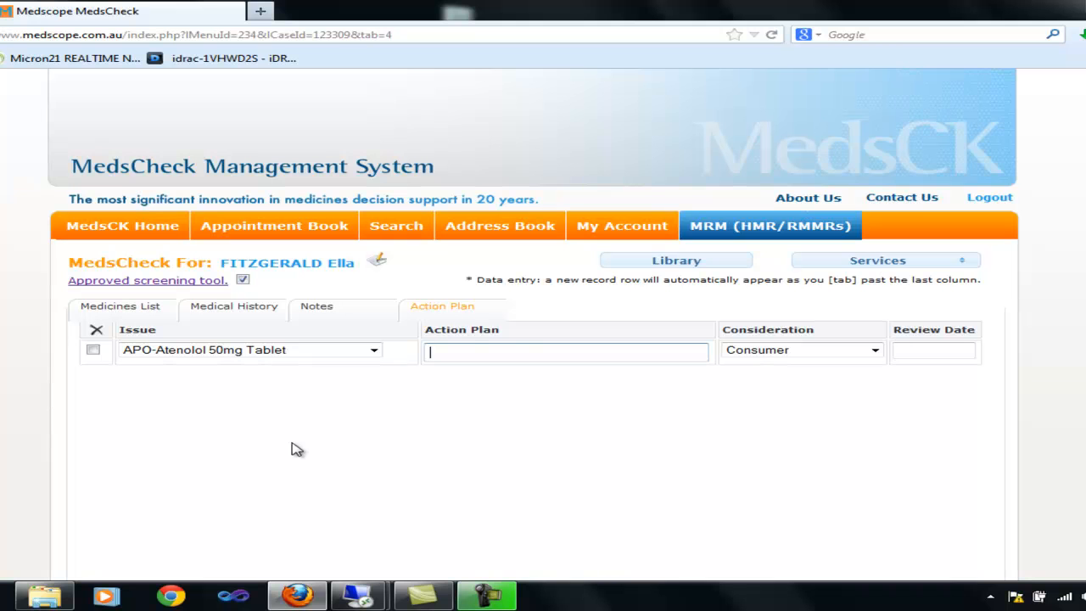
{"action": "type", "text": "sample task 1"}
{"action": "key", "text": "Tab"}
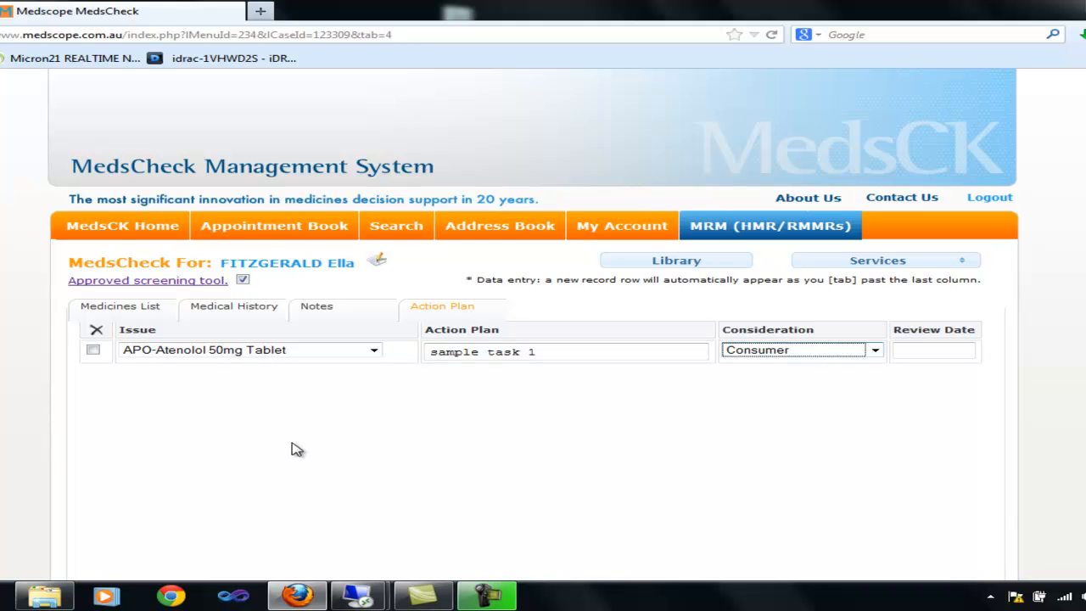
{"action": "key", "text": "Tab"}
{"action": "key", "text": "Tab"}
{"action": "scroll", "coordinate": [292, 449], "scroll_direction": "down", "scroll_amount": 2}
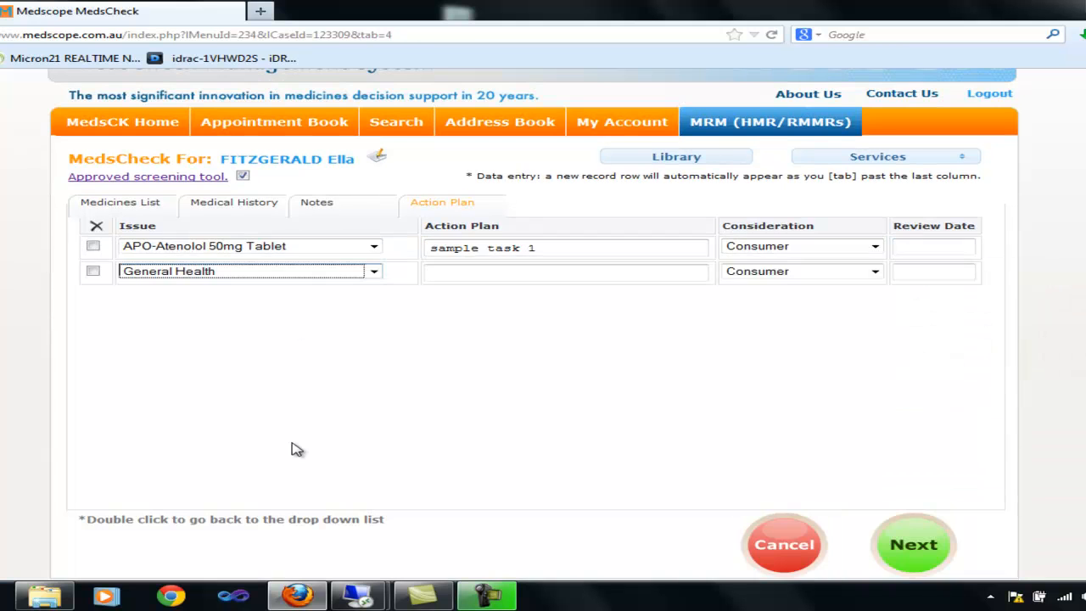
Step: Add a heart disease issue with 'sample task 2', Pharmacist consideration, review 18/04/2013
{"action": "left_click", "coordinate": [374, 271]}
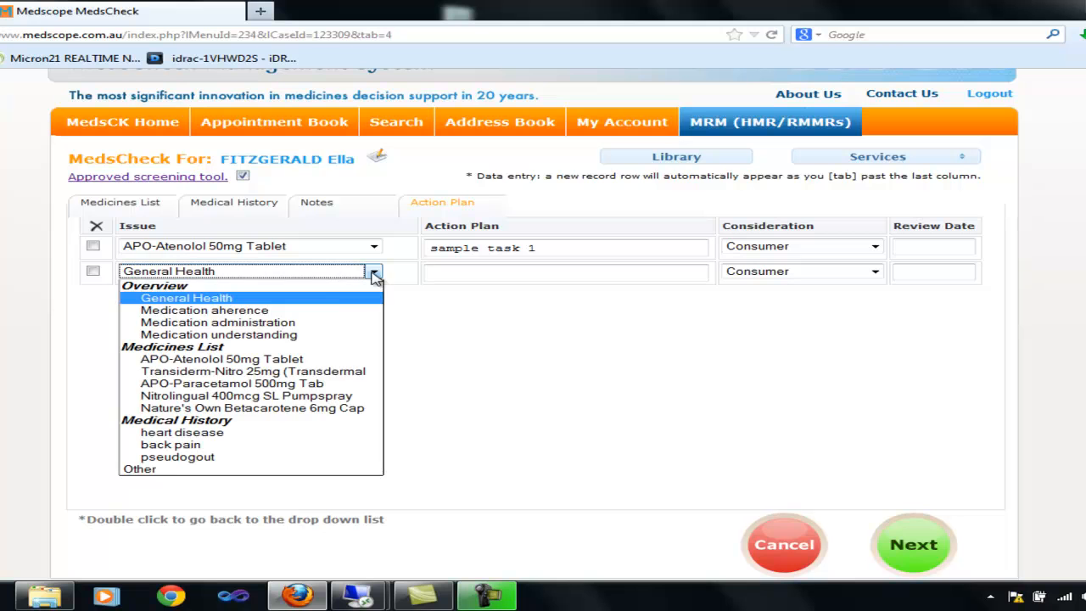
{"action": "left_click", "coordinate": [210, 434]}
{"action": "key", "text": "Tab"}
{"action": "type", "text": "sample task 2"}
{"action": "key", "text": "Tab"}
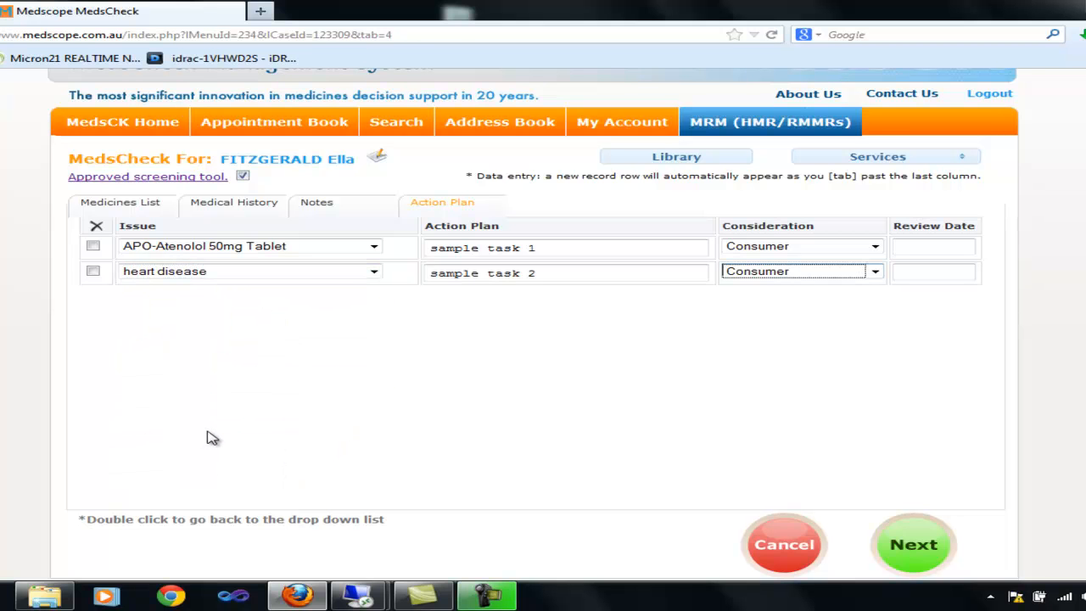
{"action": "key", "text": "Down"}
{"action": "key", "text": "Tab"}
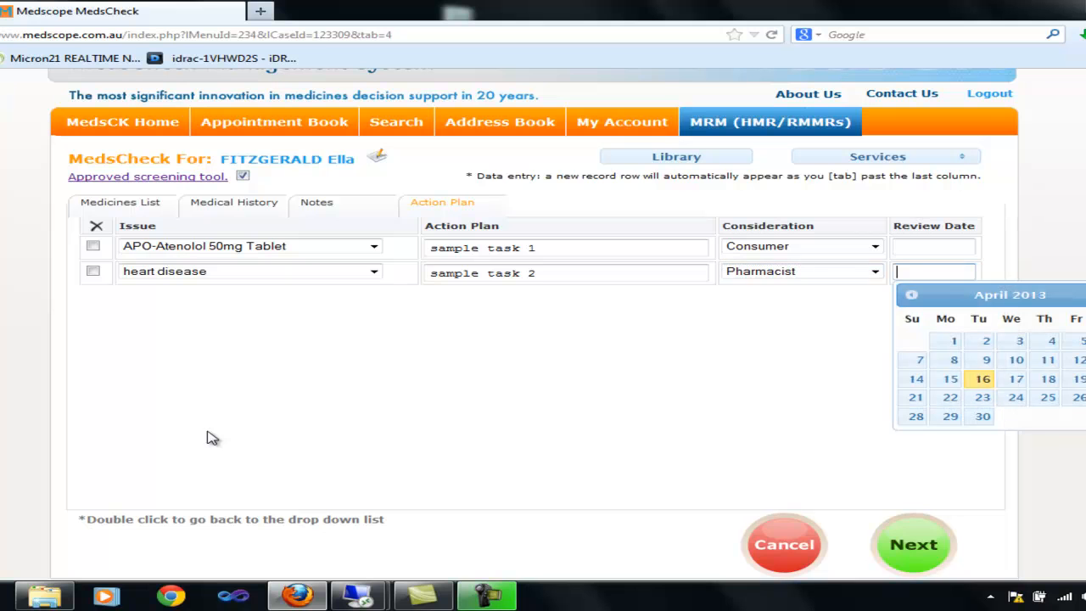
{"action": "left_click", "coordinate": [1050, 379]}
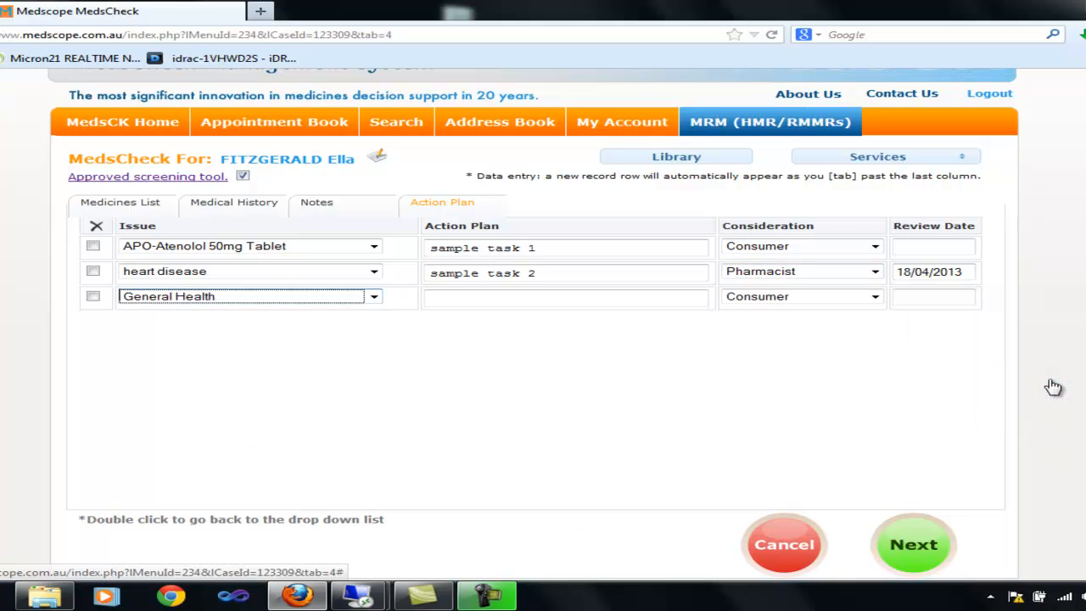
Step: Add a Medication administration issue with 'sample task 4', Doctor consideration, review 30/04/2013
{"action": "left_click", "coordinate": [374, 296]}
{"action": "left_click", "coordinate": [285, 348]}
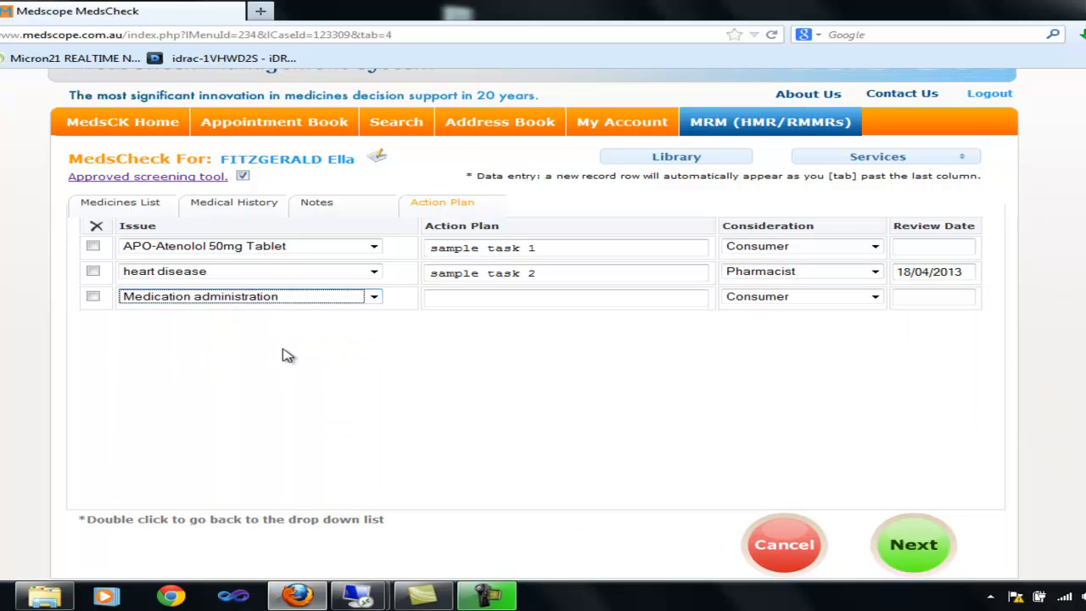
{"action": "key", "text": "Tab"}
{"action": "type", "text": "sample task 4"}
{"action": "key", "text": "Tab"}
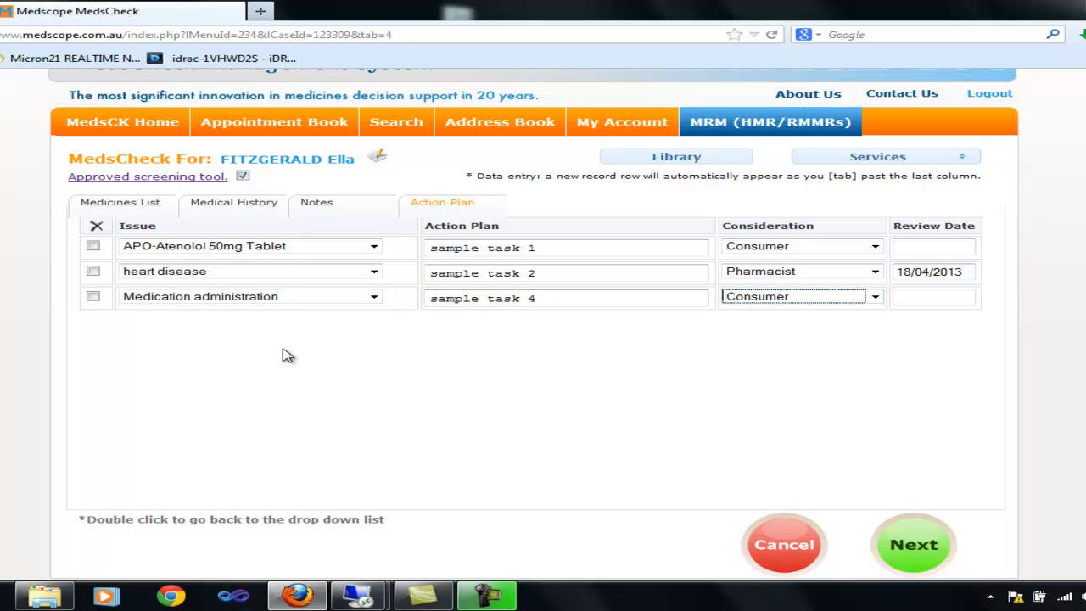
{"action": "key", "text": "Down"}
{"action": "key", "text": "Tab"}
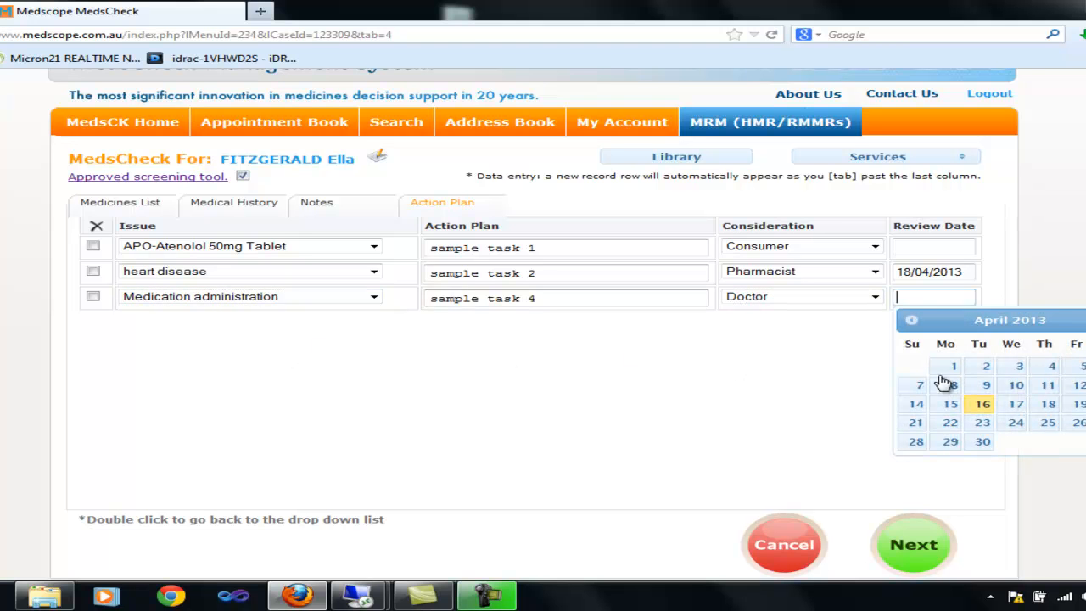
{"action": "left_click", "coordinate": [985, 442]}
{"action": "key", "text": "Tab"}
Step: Add a custom 'Other action item' with 'sample task 5', Consumer consideration, no date
{"action": "left_click", "coordinate": [374, 322]}
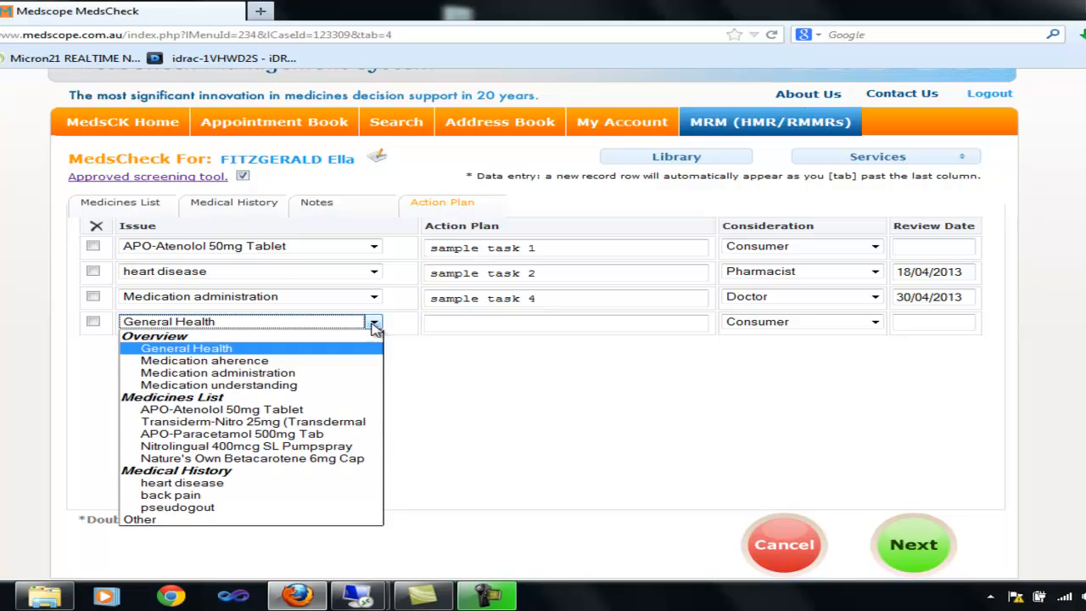
{"action": "left_click", "coordinate": [184, 519]}
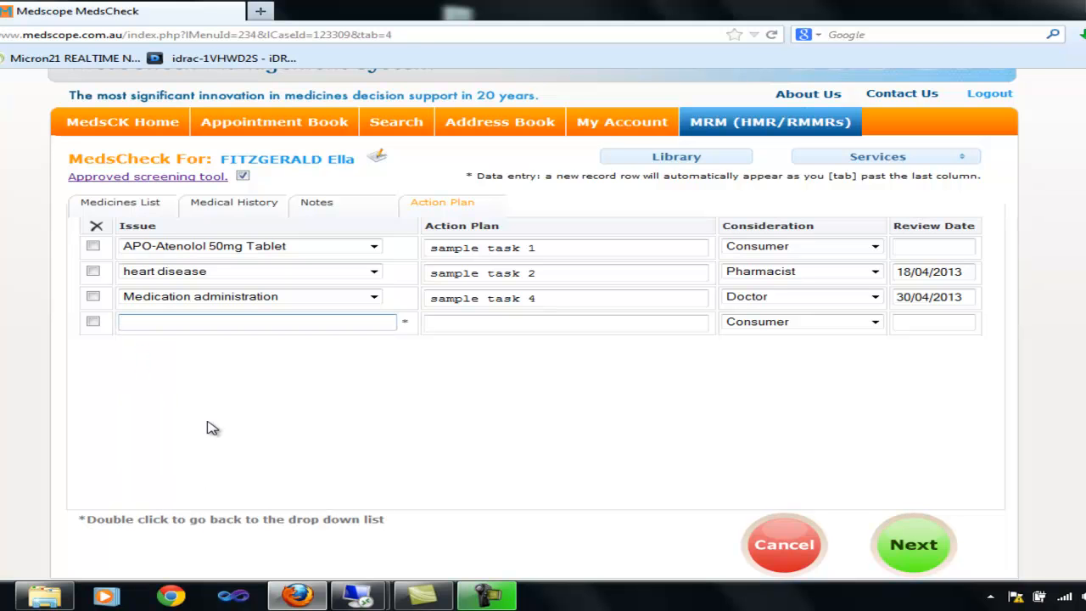
{"action": "type", "text": "Other action item"}
{"action": "key", "text": "Tab"}
{"action": "type", "text": "sample task 5"}
{"action": "key", "text": "Tab"}
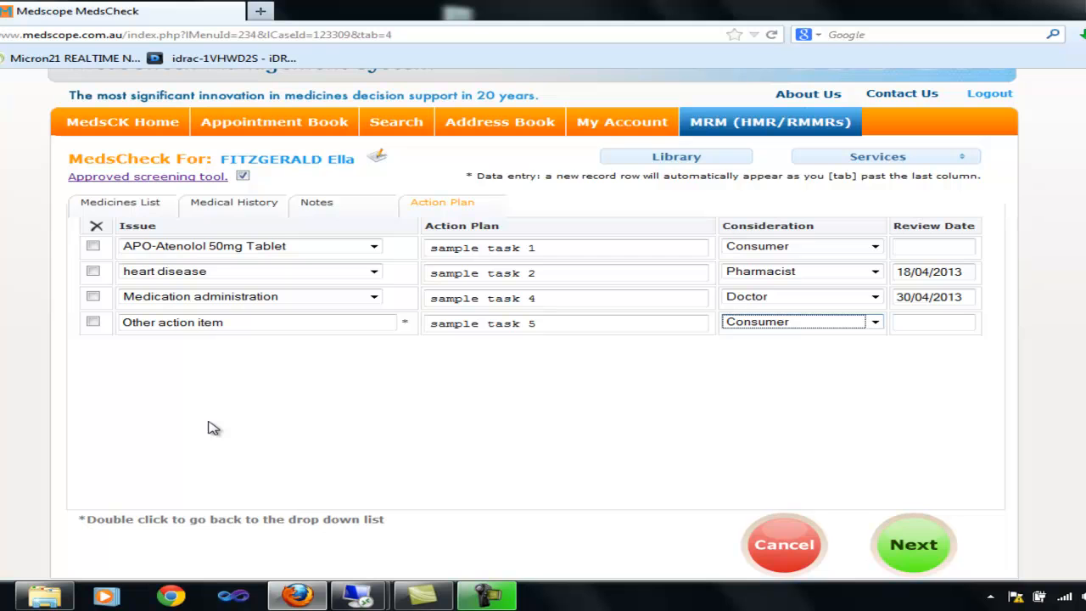
{"action": "key", "text": "Tab"}
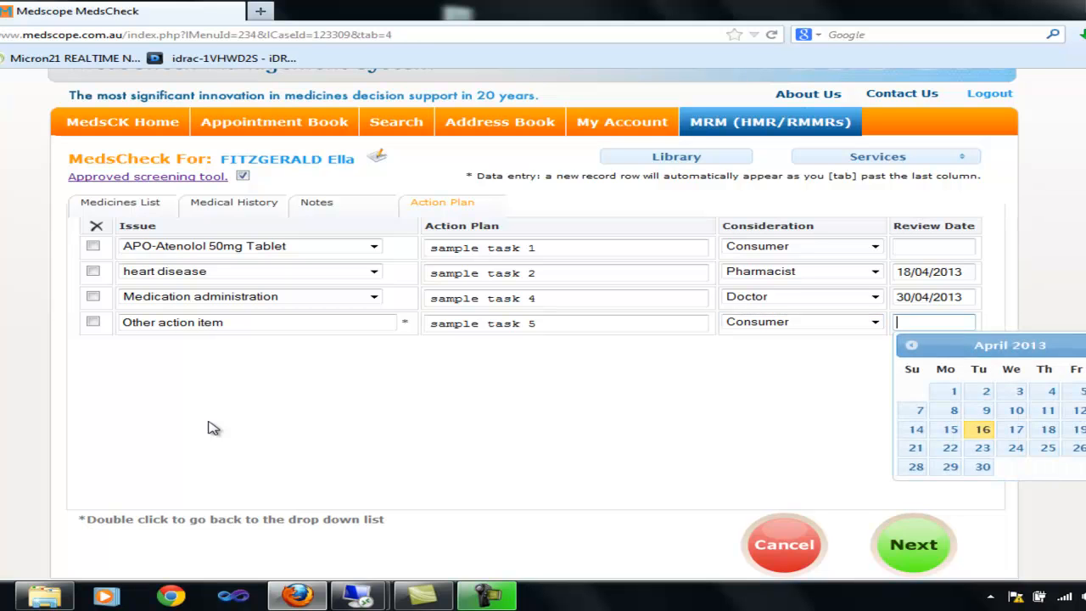
{"action": "key", "text": "Tab"}
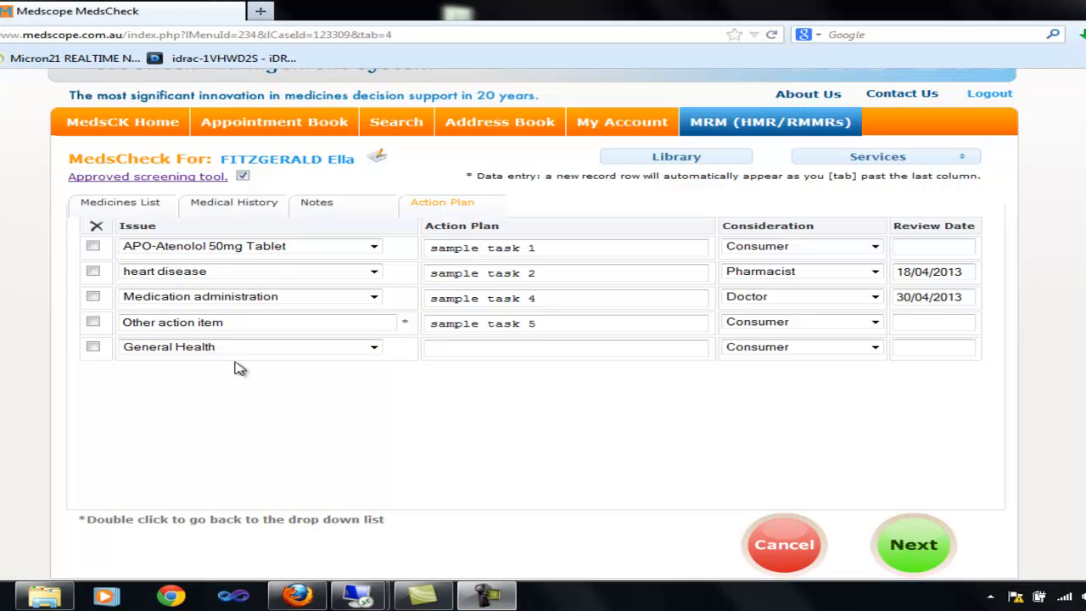
Step: Add the 'Activity guide for adults' and 'Depression and anxiety' handouts from the Library
{"action": "left_click", "coordinate": [648, 160]}
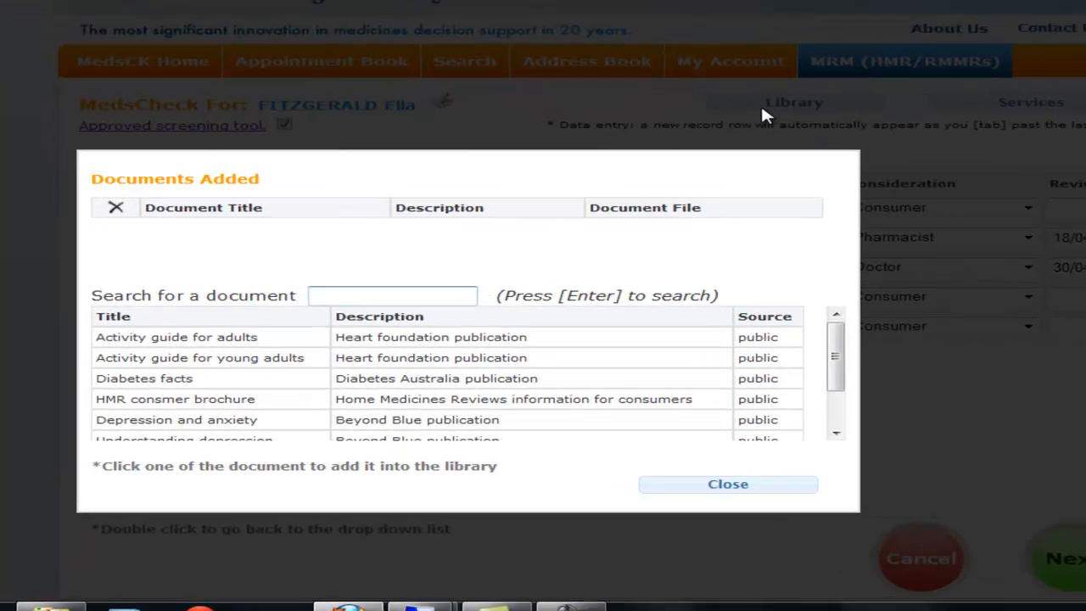
{"action": "type", "text": "ex"}
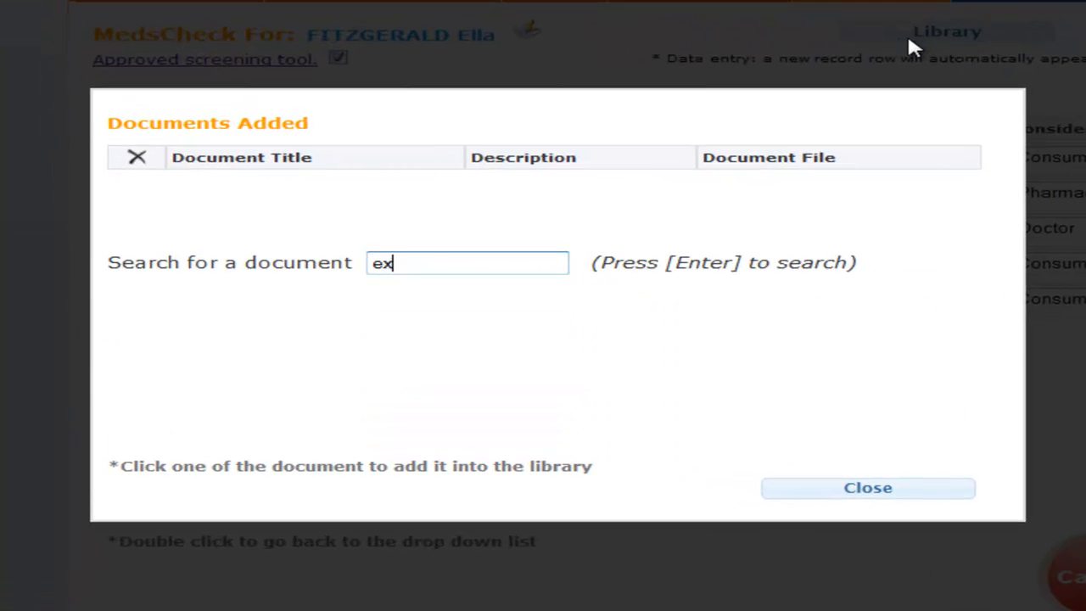
{"action": "key", "text": "Return"}
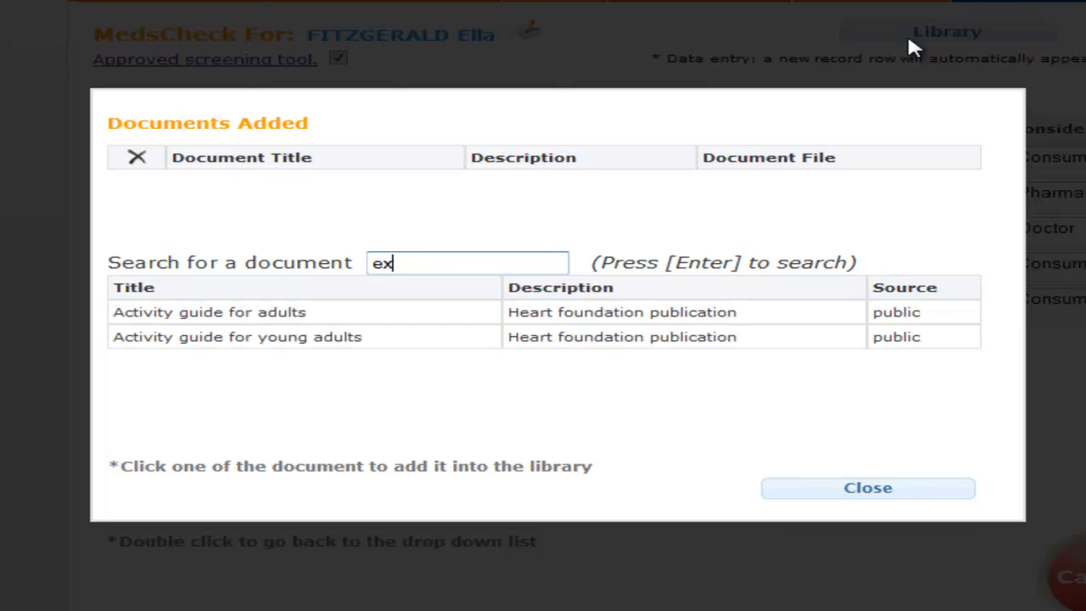
{"action": "left_click", "coordinate": [576, 316]}
{"action": "double_click", "coordinate": [435, 264]}
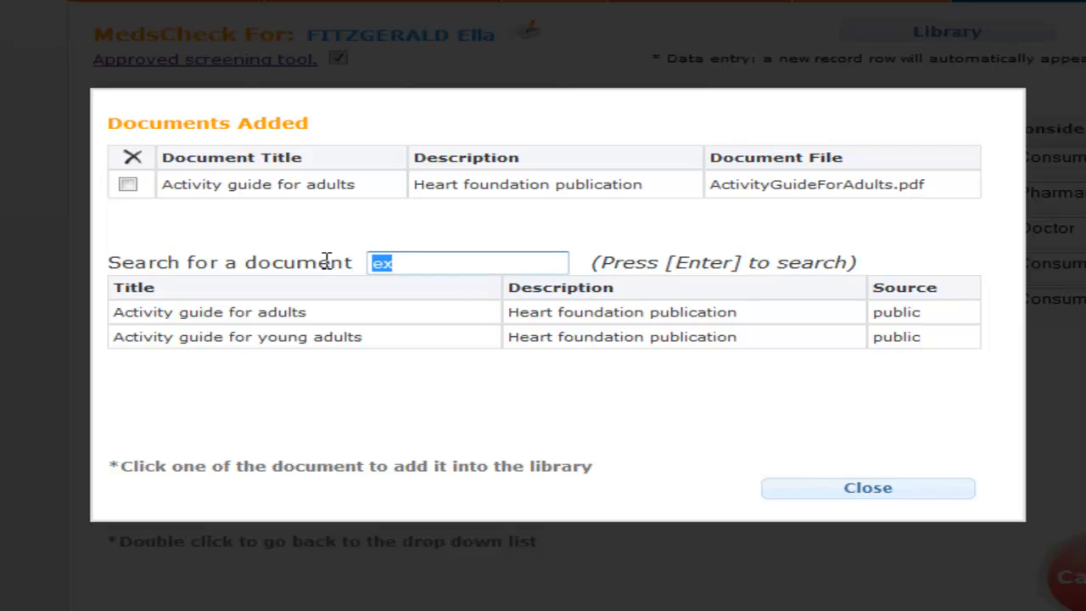
{"action": "type", "text": "dep"}
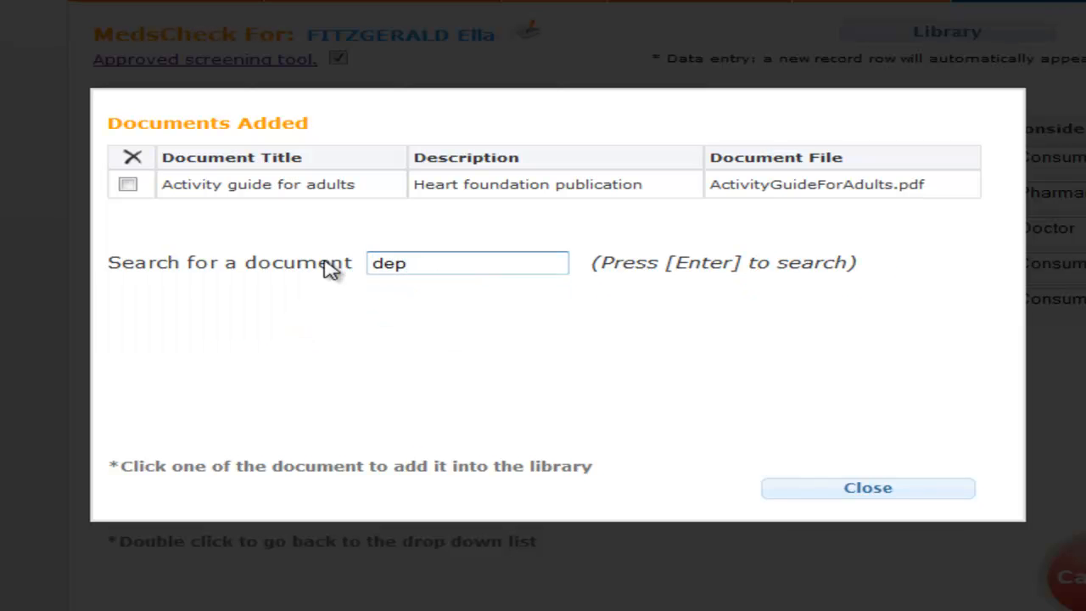
{"action": "key", "text": "Return"}
{"action": "left_click", "coordinate": [332, 315]}
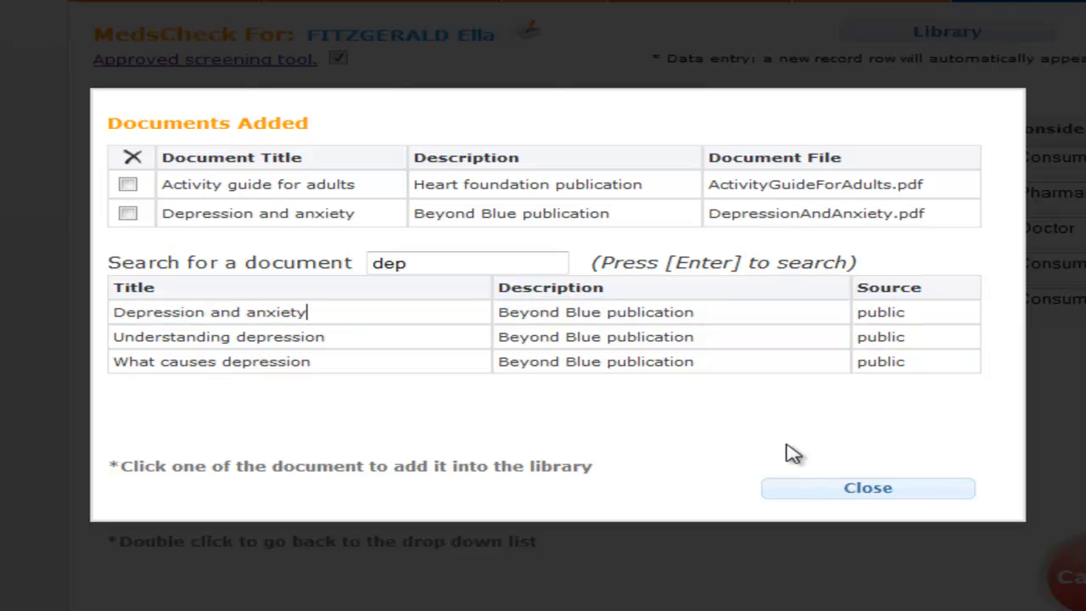
{"action": "left_click", "coordinate": [853, 495]}
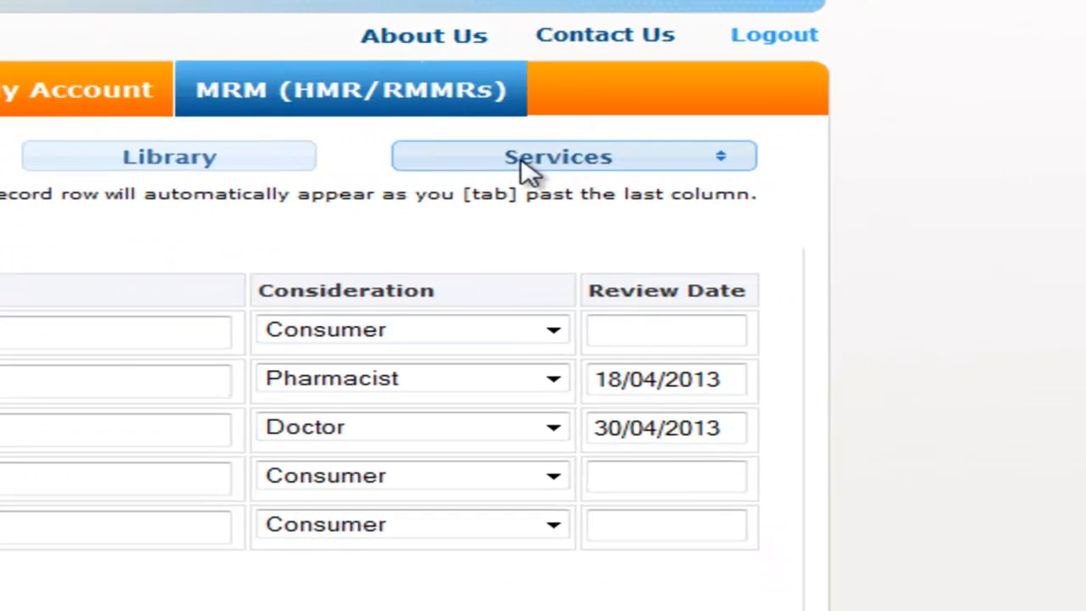
Step: Tick Home Medicines Review in the Services list
{"action": "left_click", "coordinate": [522, 160]}
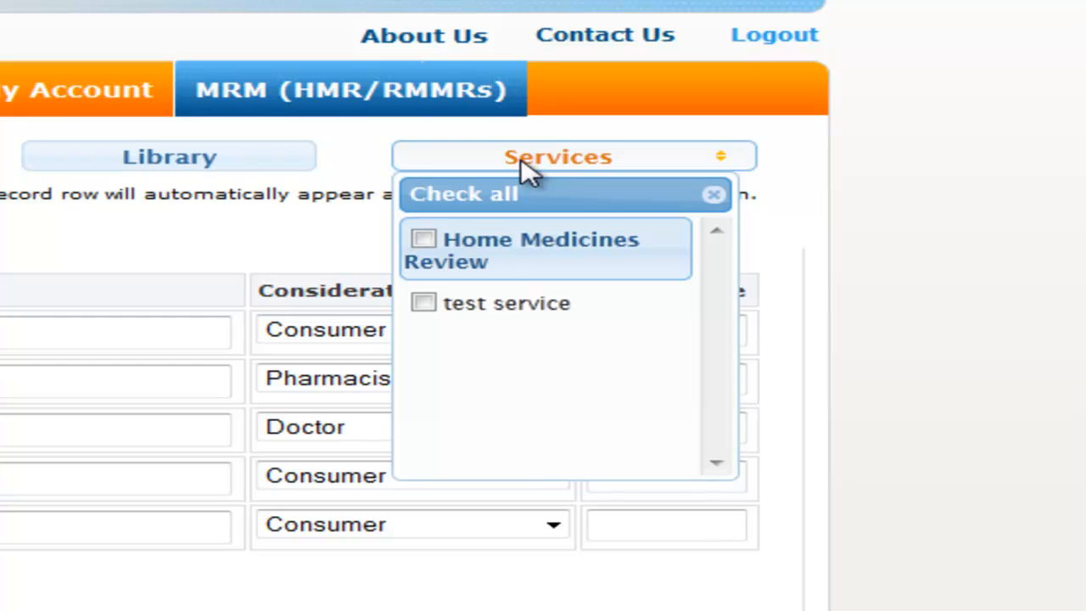
{"action": "left_click", "coordinate": [424, 243]}
{"action": "left_click", "coordinate": [626, 435]}
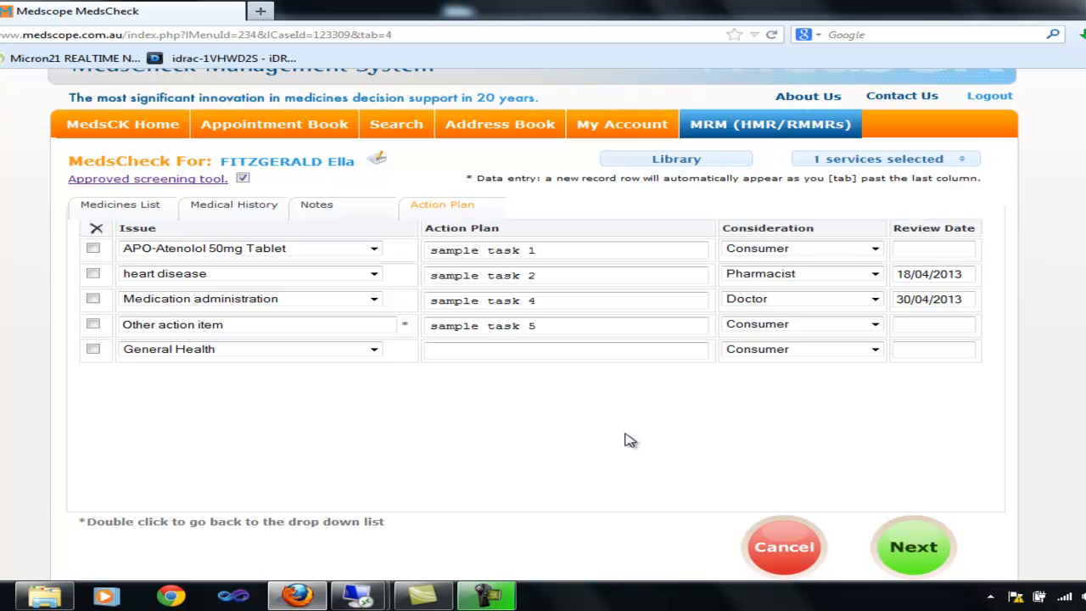
Step: Generate the two-page Action Plan PDF, scroll through it, and close it
{"action": "left_click", "coordinate": [921, 541]}
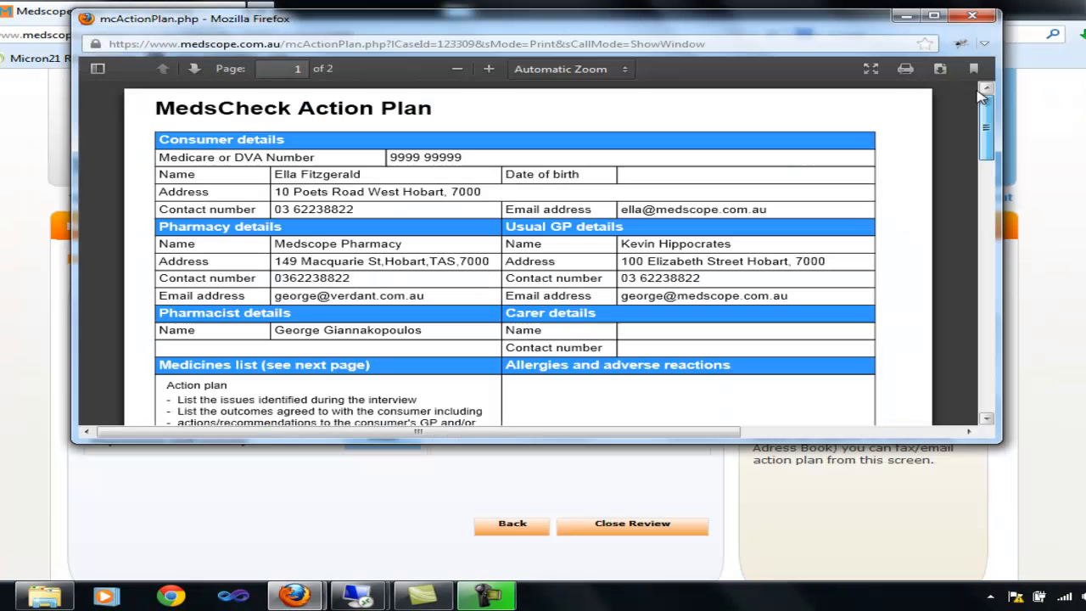
{"action": "left_click_drag", "start_coordinate": [984, 128], "coordinate": [970, 318]}
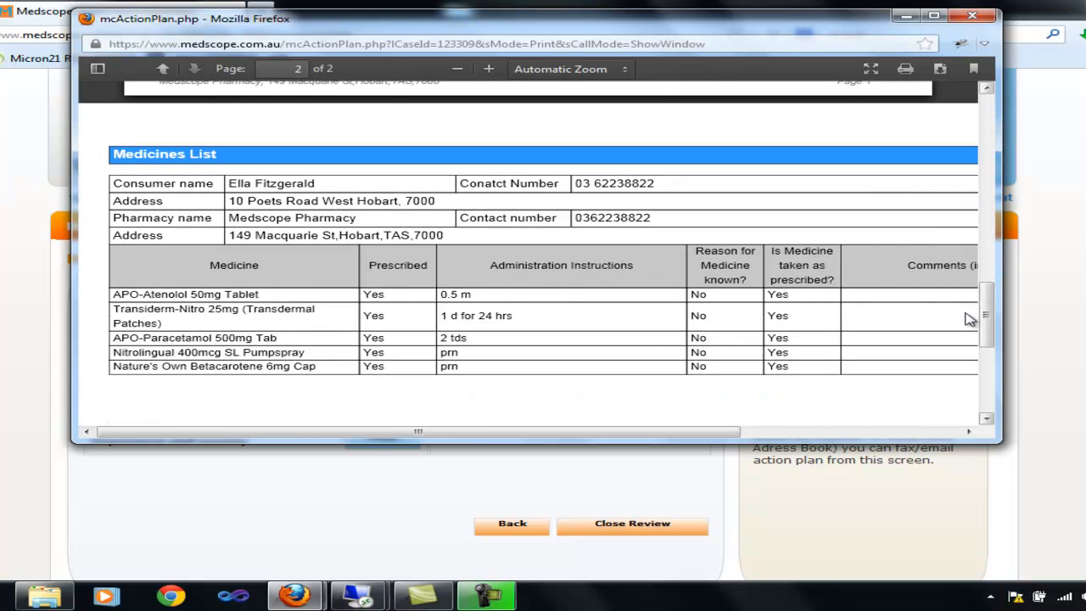
{"action": "left_click", "coordinate": [972, 17]}
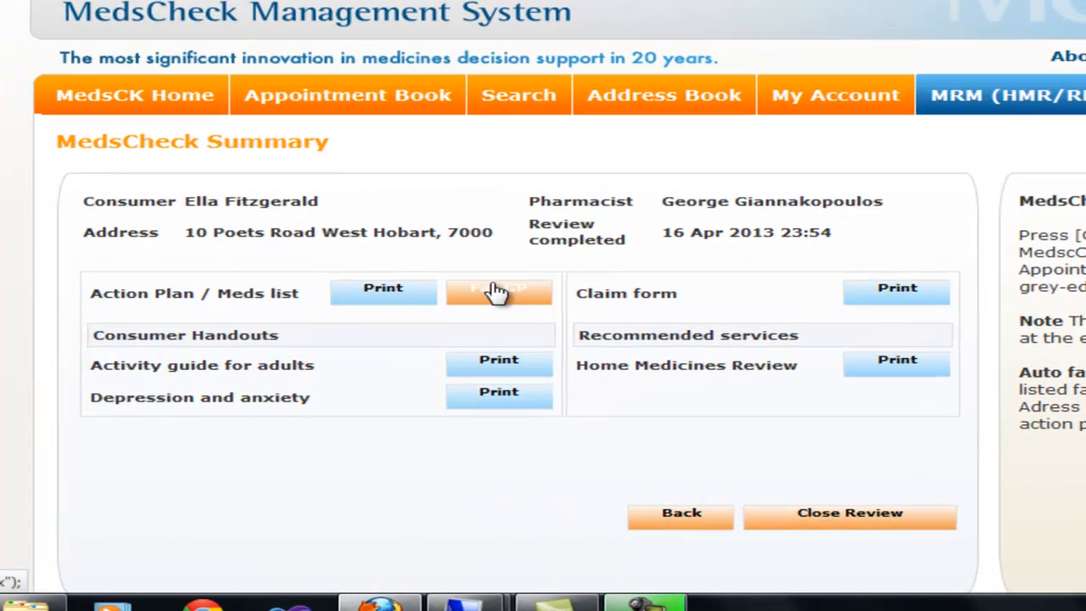
Step: Fax the action plan and medicines list to the GP and acknowledge the sent confirmation
{"action": "left_click", "coordinate": [498, 291]}
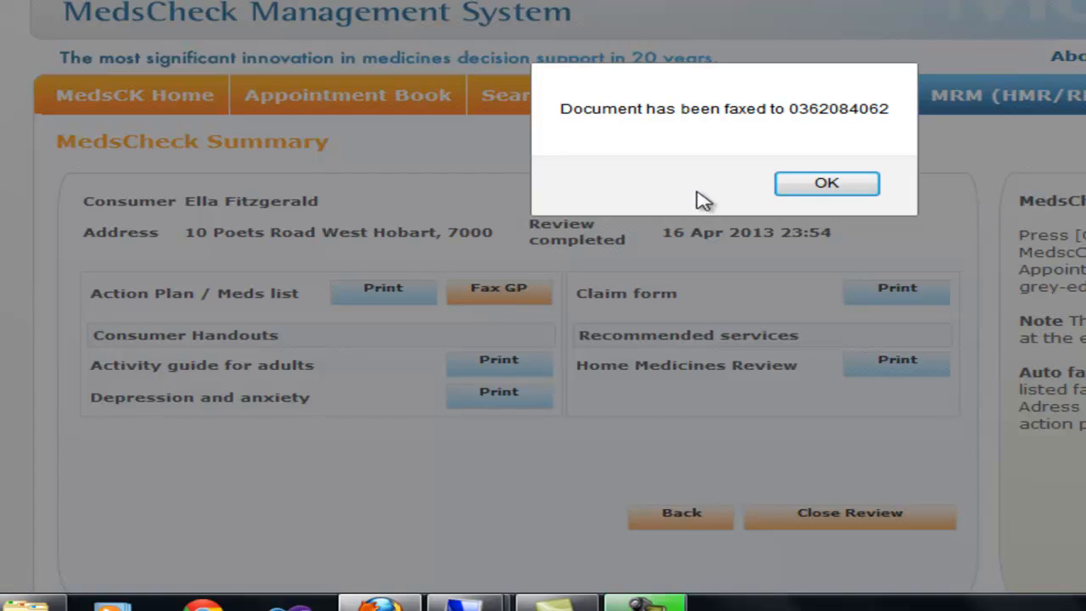
{"action": "left_click", "coordinate": [817, 188]}
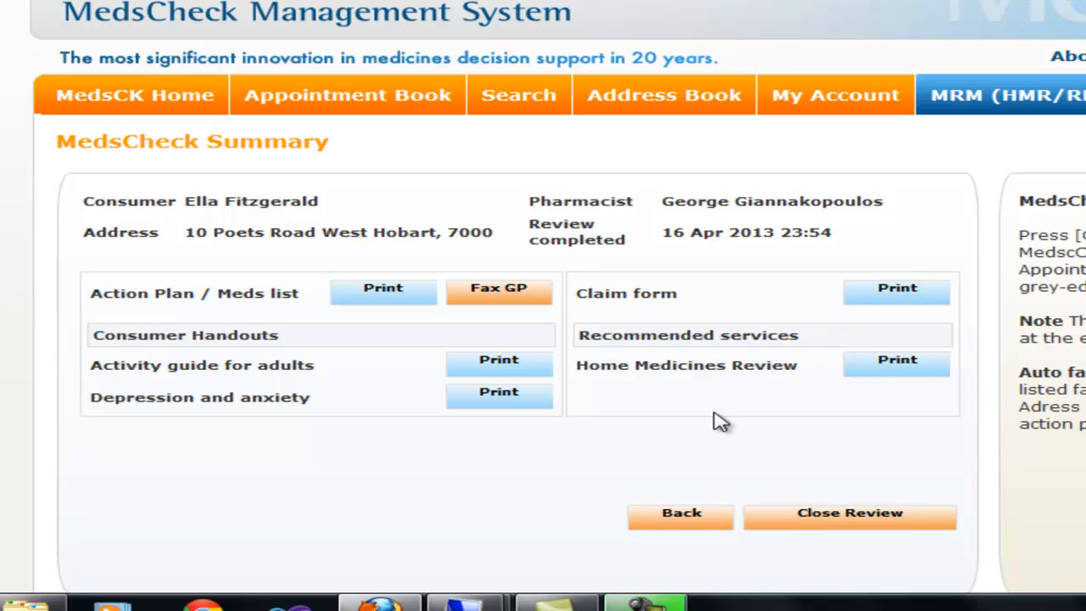
Step: Generate the pre-filled MedsCheck Program Payment Application claim form and scroll through it
{"action": "left_click", "coordinate": [897, 290]}
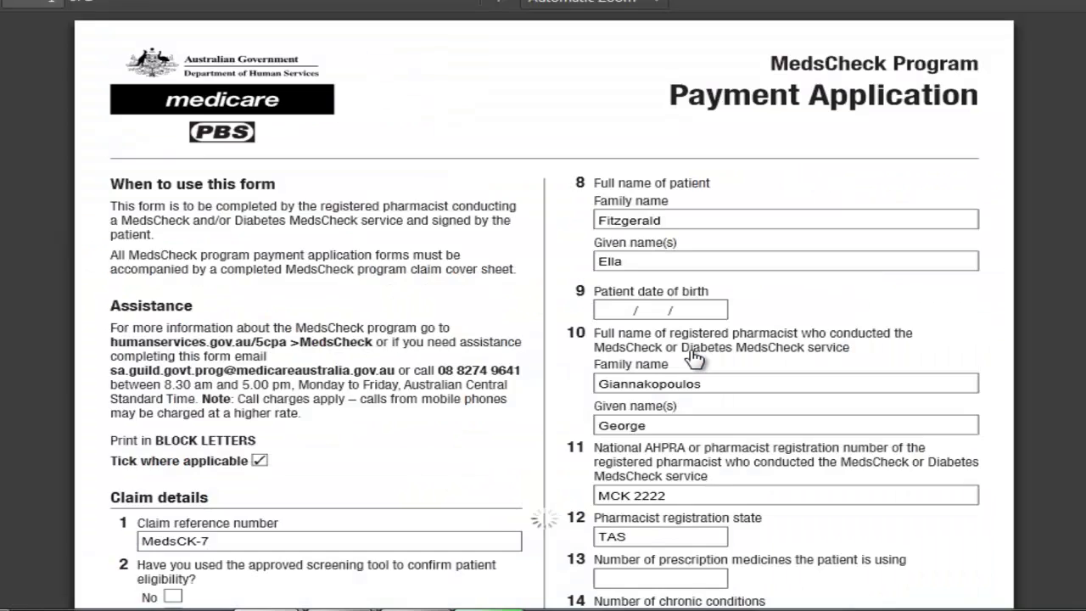
{"action": "scroll", "coordinate": [694, 360], "scroll_direction": "down", "scroll_amount": 10}
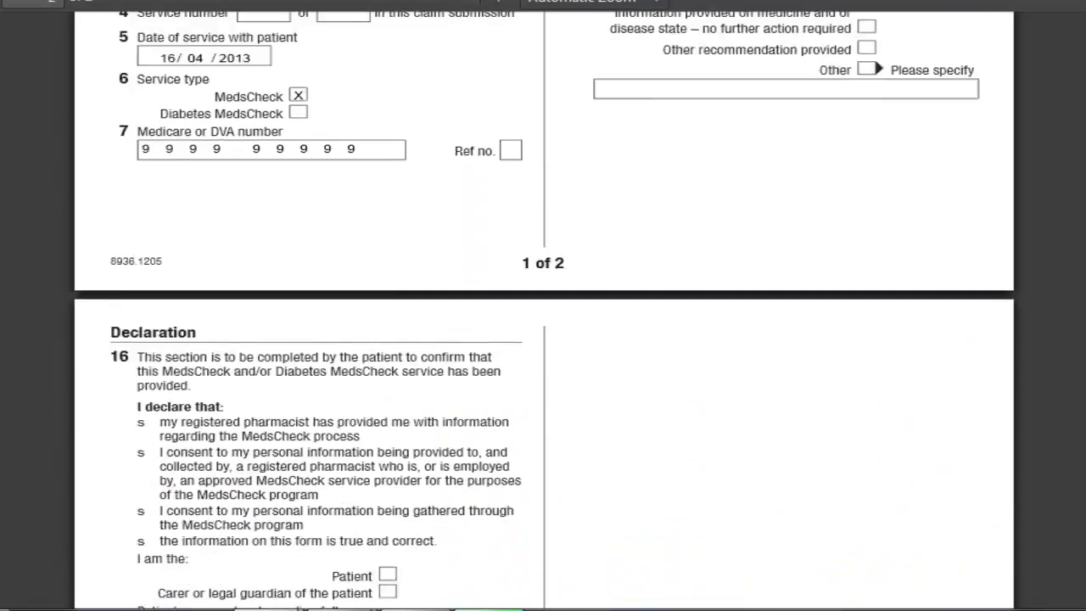
{"action": "scroll", "coordinate": [543, 340], "scroll_direction": "down", "scroll_amount": 5}
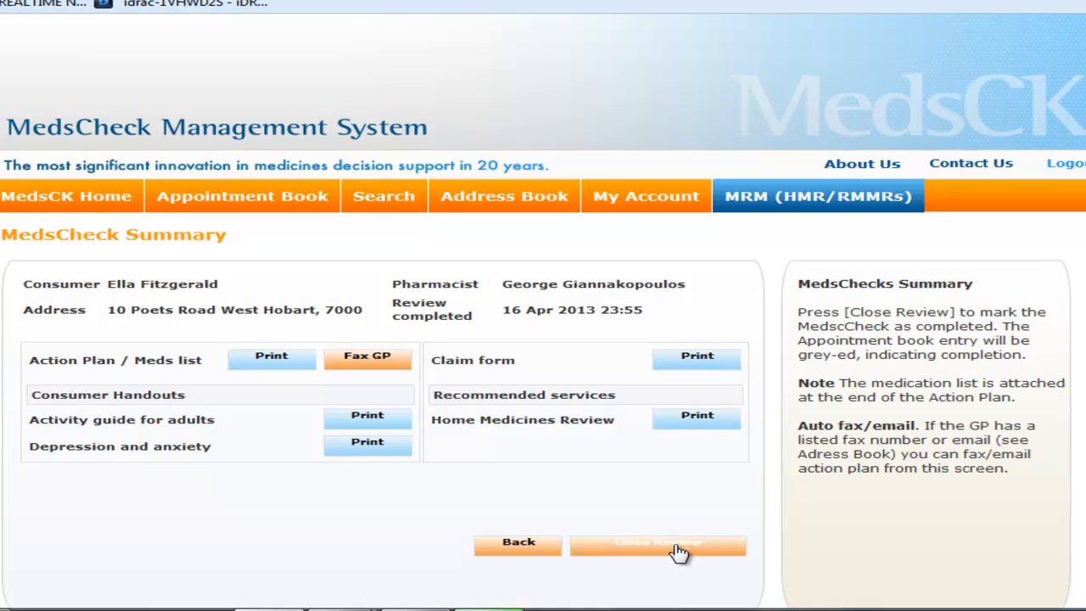
Step: Close the MedsCheck review to mark the 11:00 appointment Completed
{"action": "left_click", "coordinate": [677, 552]}
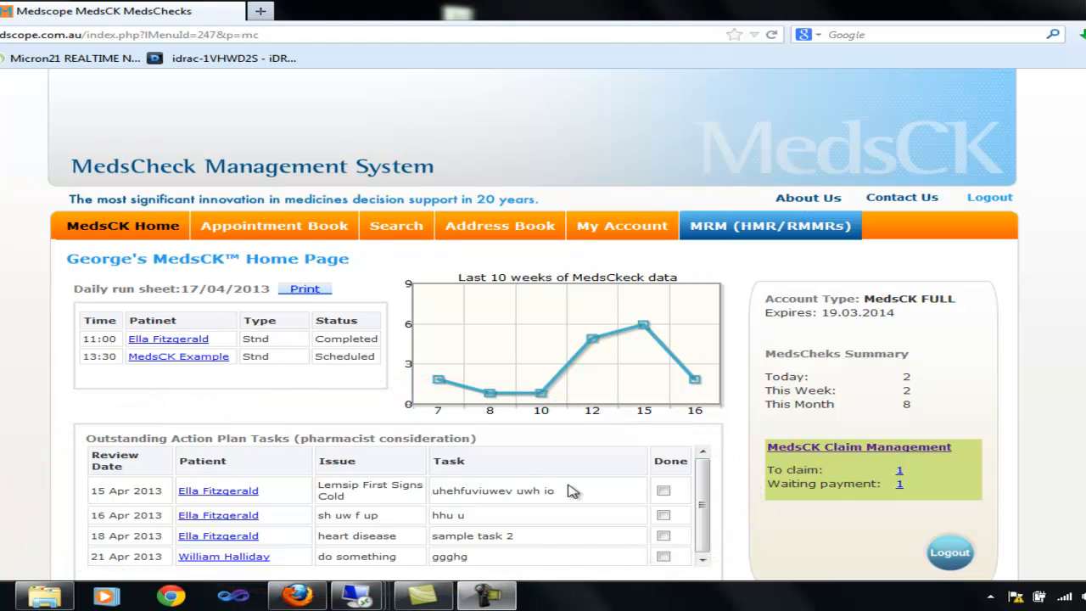
Step: Tick the 15 Apr 2013 Lemsip task as done and confirm it
{"action": "left_click", "coordinate": [665, 495]}
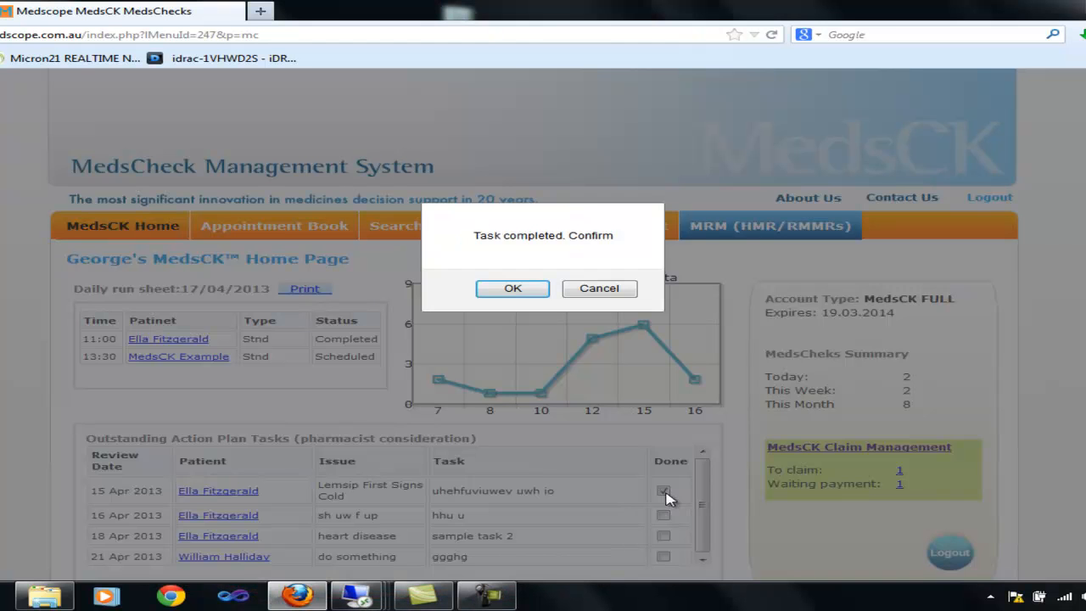
{"action": "left_click", "coordinate": [521, 295]}
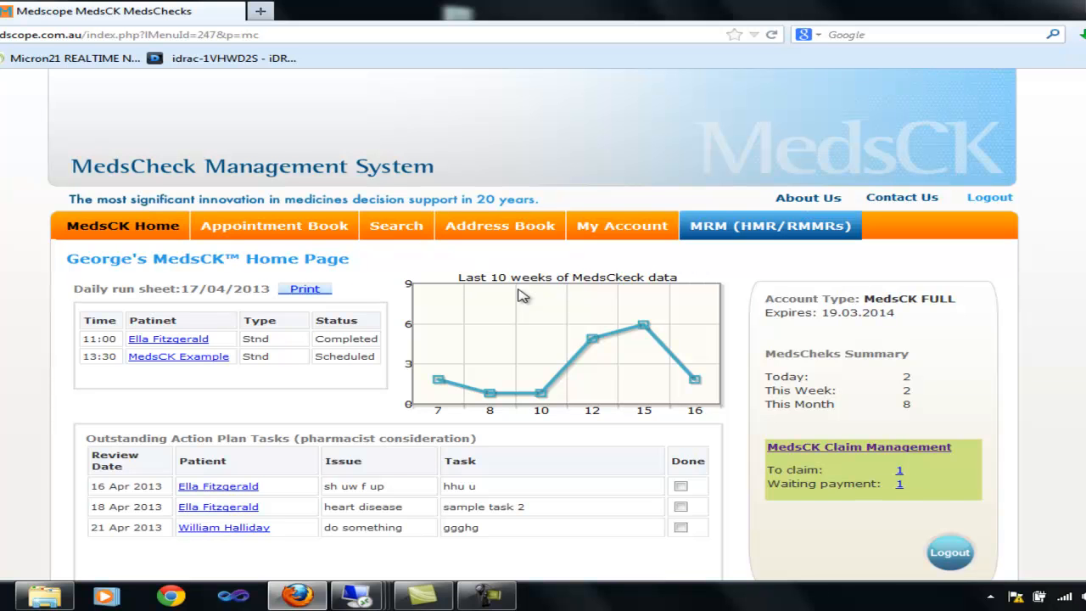
Step: Record the $60.00 MedsCheck as a Medicare claim with its claim cover page
{"action": "left_click", "coordinate": [859, 448]}
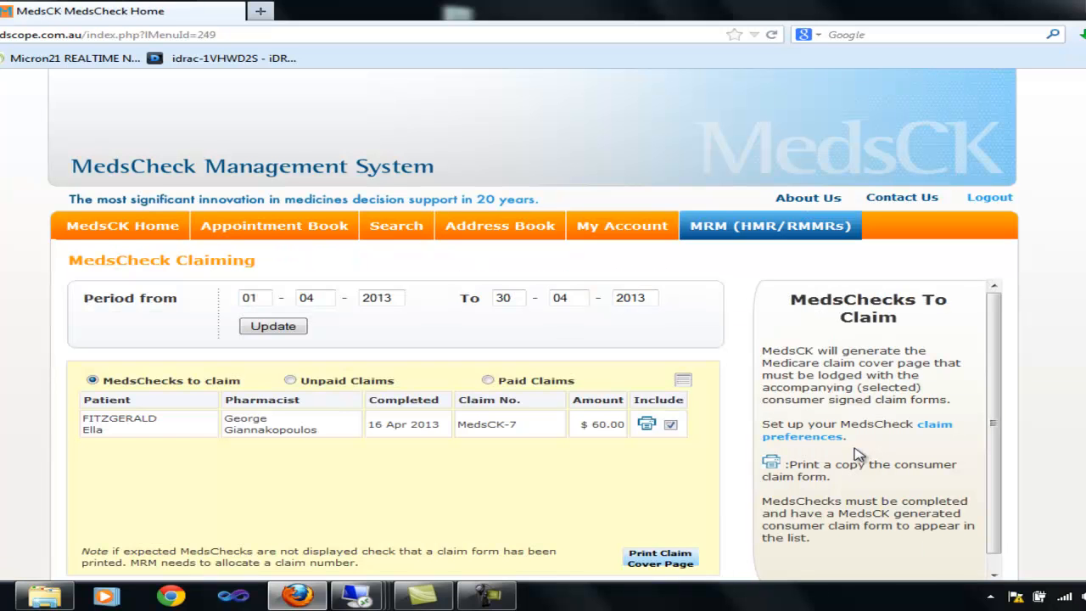
{"action": "left_click", "coordinate": [658, 558]}
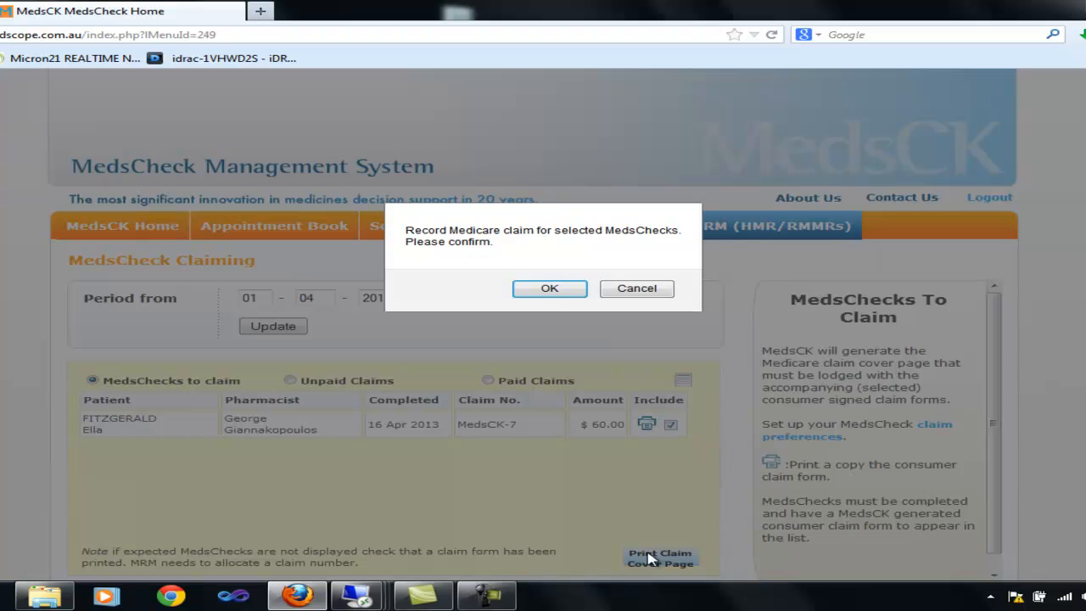
{"action": "left_click", "coordinate": [549, 289]}
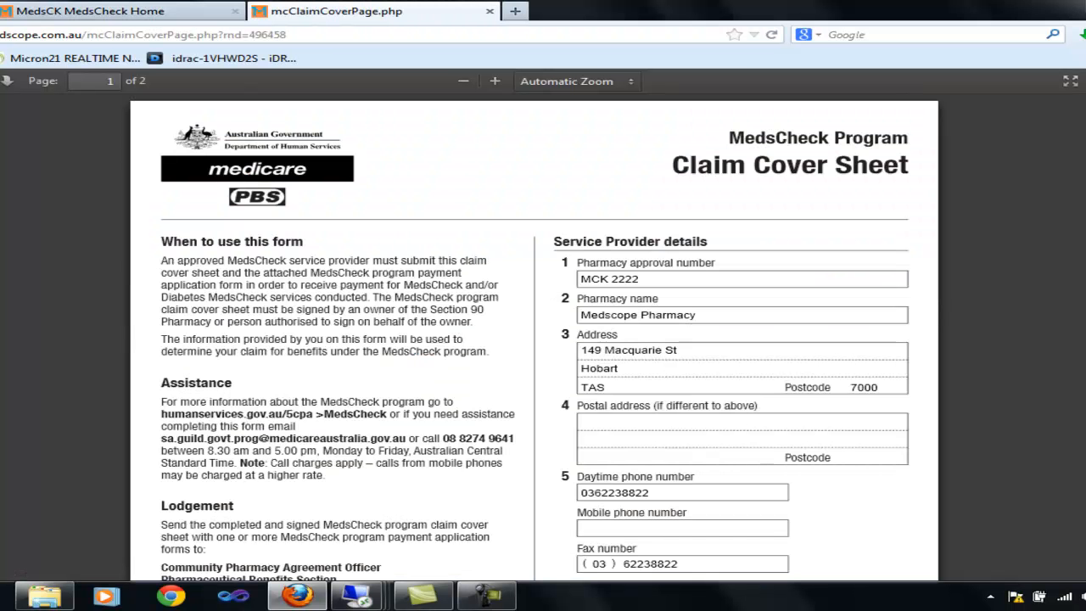
Step: Review the Unpaid Claims list, then the Paid Claims list showing three earlier paid claims
{"action": "scroll", "coordinate": [535, 339], "scroll_direction": "down", "scroll_amount": 15}
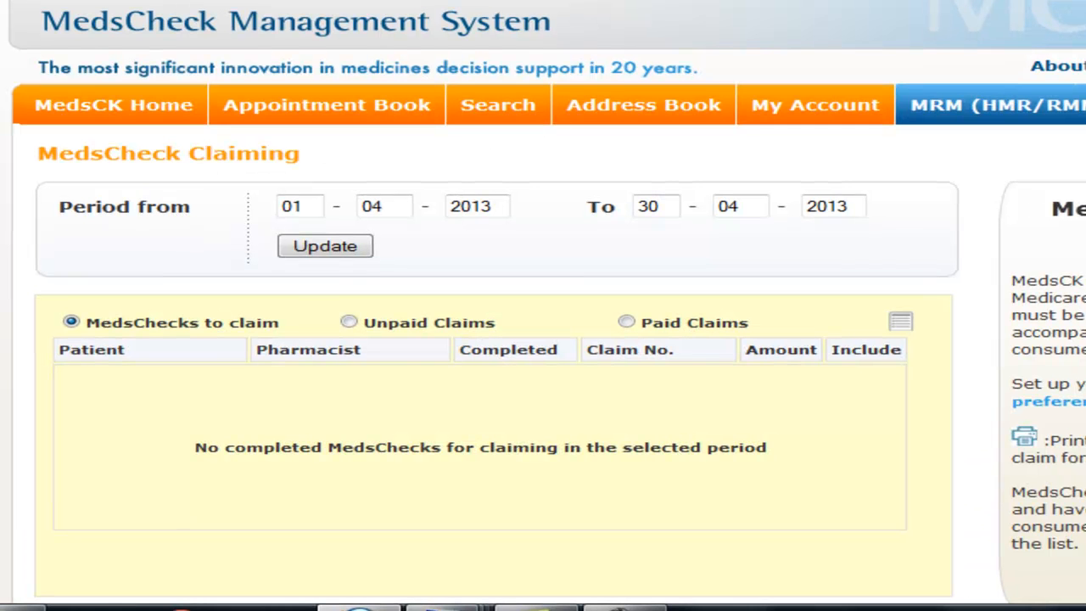
{"action": "left_click", "coordinate": [350, 324]}
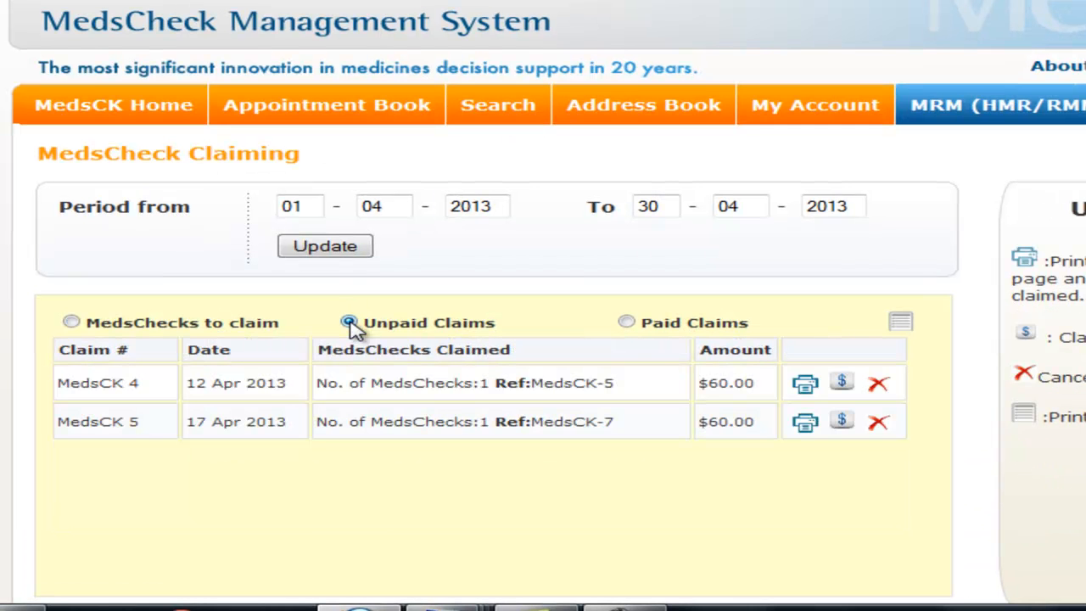
{"action": "left_click", "coordinate": [628, 326]}
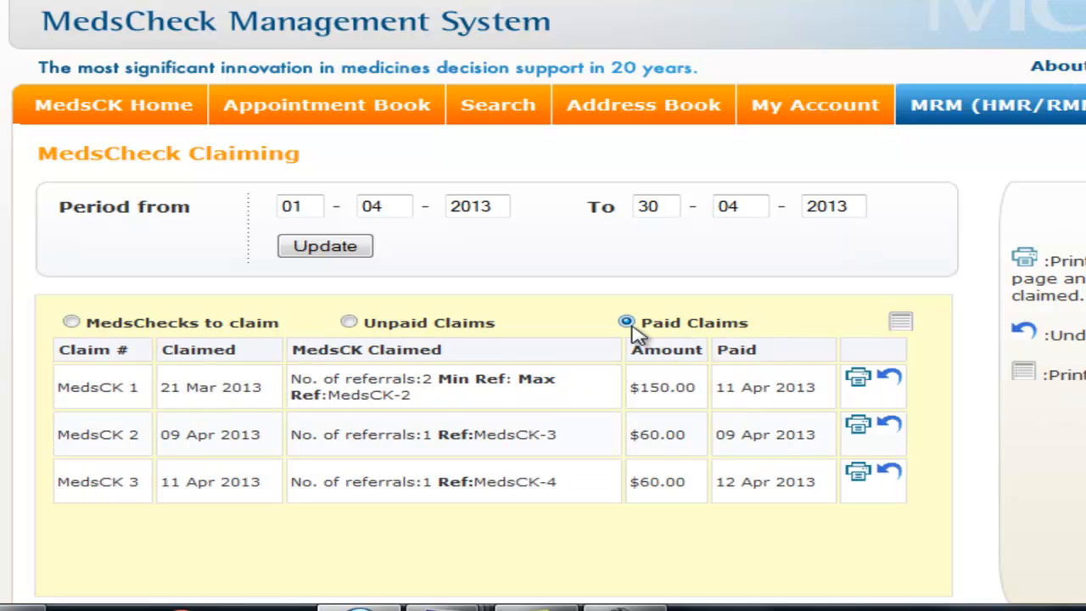
Step: Search MedsChecks by Patient using a partial surname of the patient
{"action": "left_click", "coordinate": [501, 119]}
{"action": "left_click", "coordinate": [771, 156]}
{"action": "type", "text": "fit"}
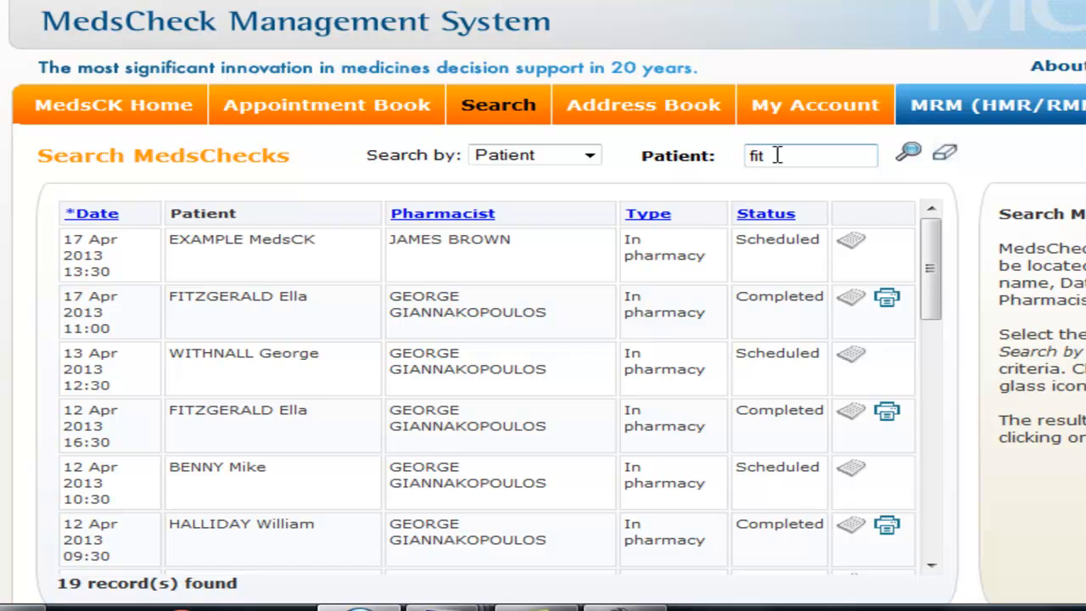
{"action": "left_click", "coordinate": [909, 153]}
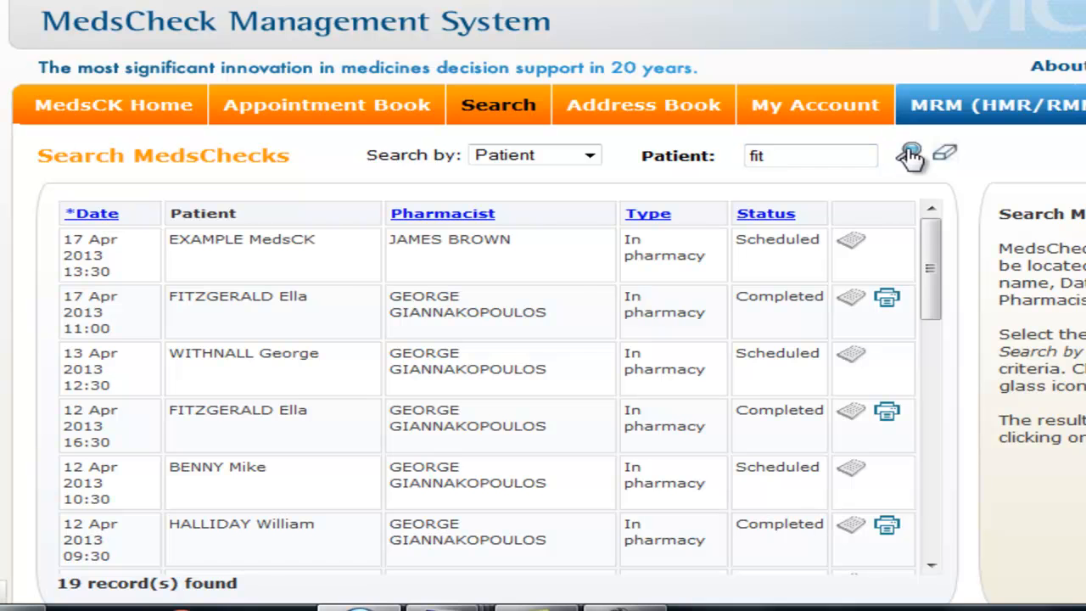